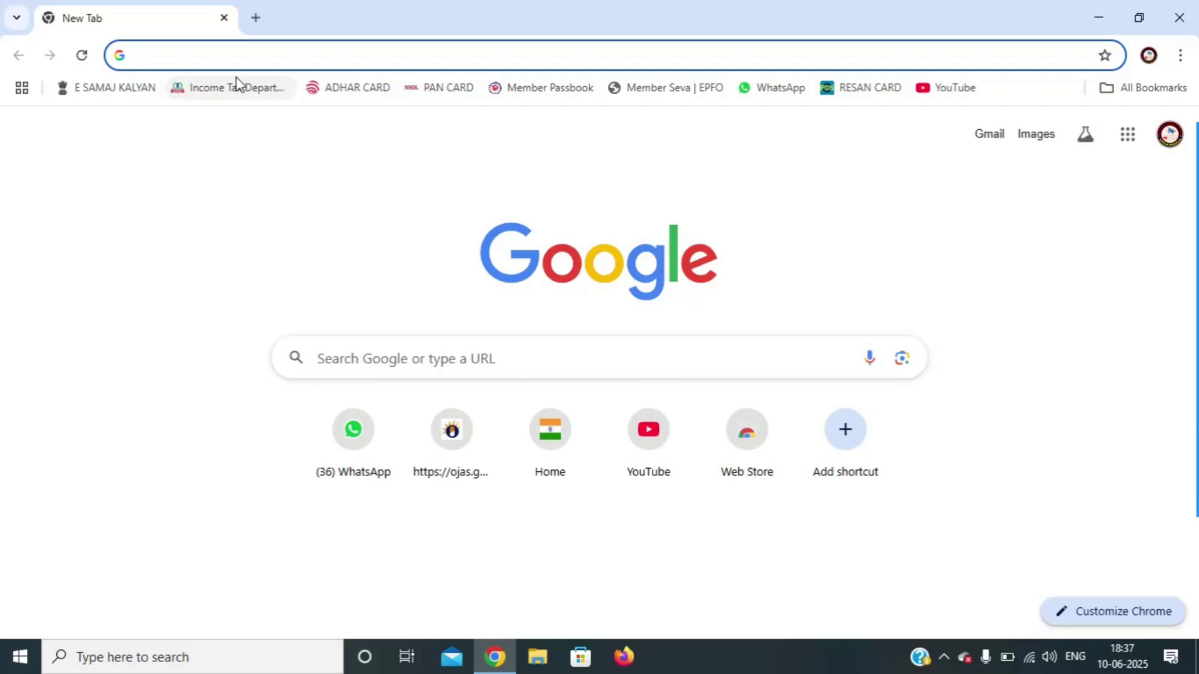
# Step: Search for ssa gujarat, open the SSA Gujarat website and go to the Adhaar DISE Child Tracking System login page
pyautogui.write('SSA')
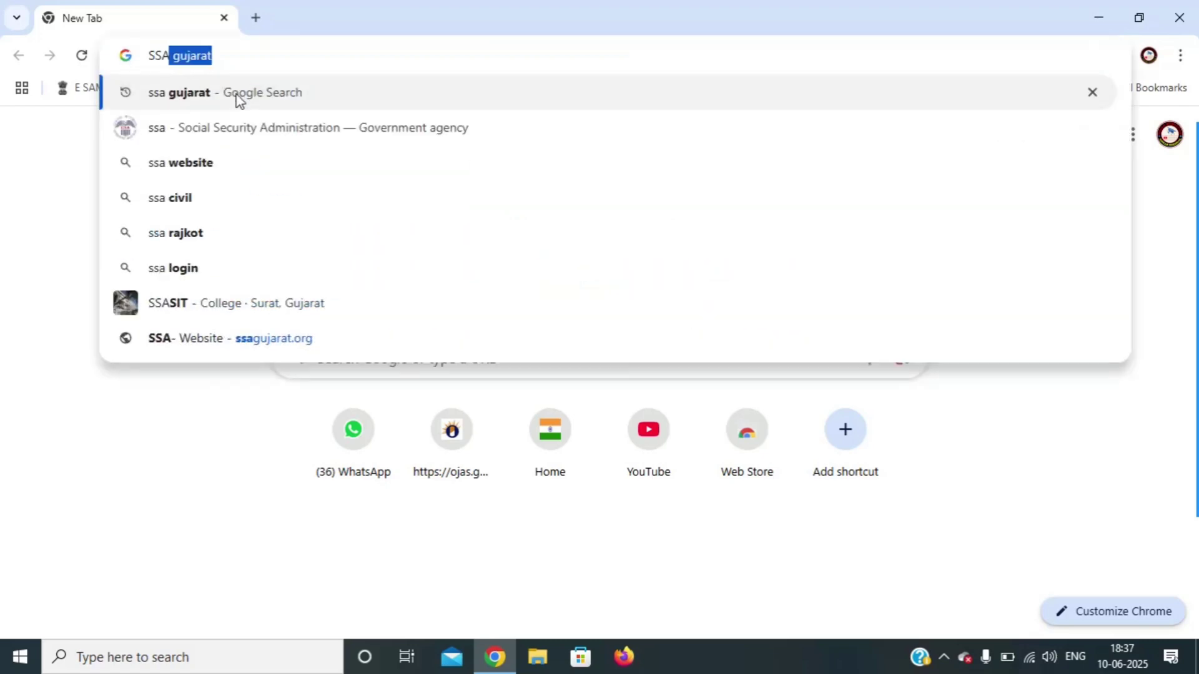
pyautogui.click(238, 97)
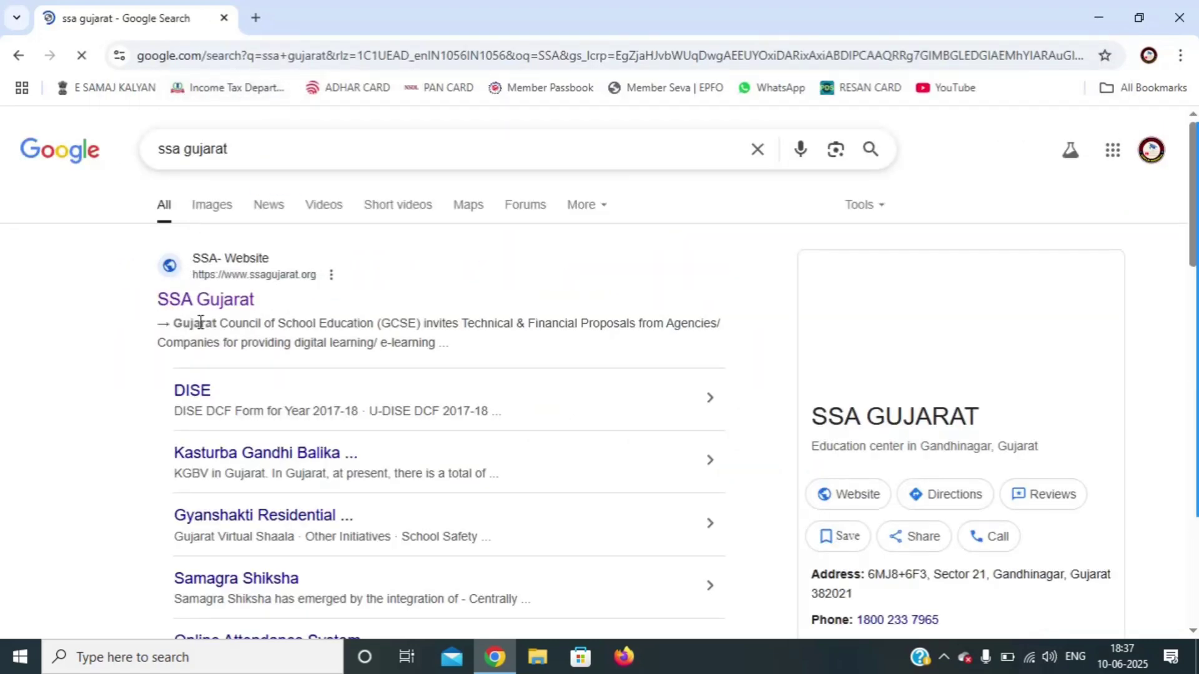
pyautogui.click(207, 315)
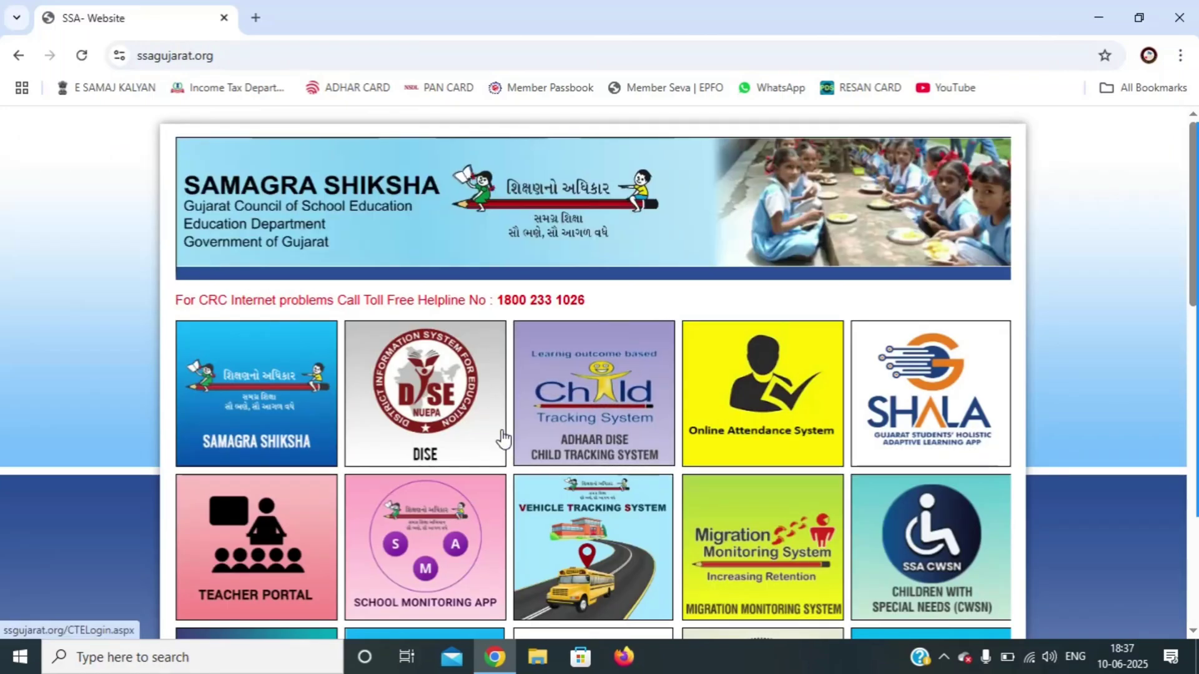
pyautogui.click(563, 431)
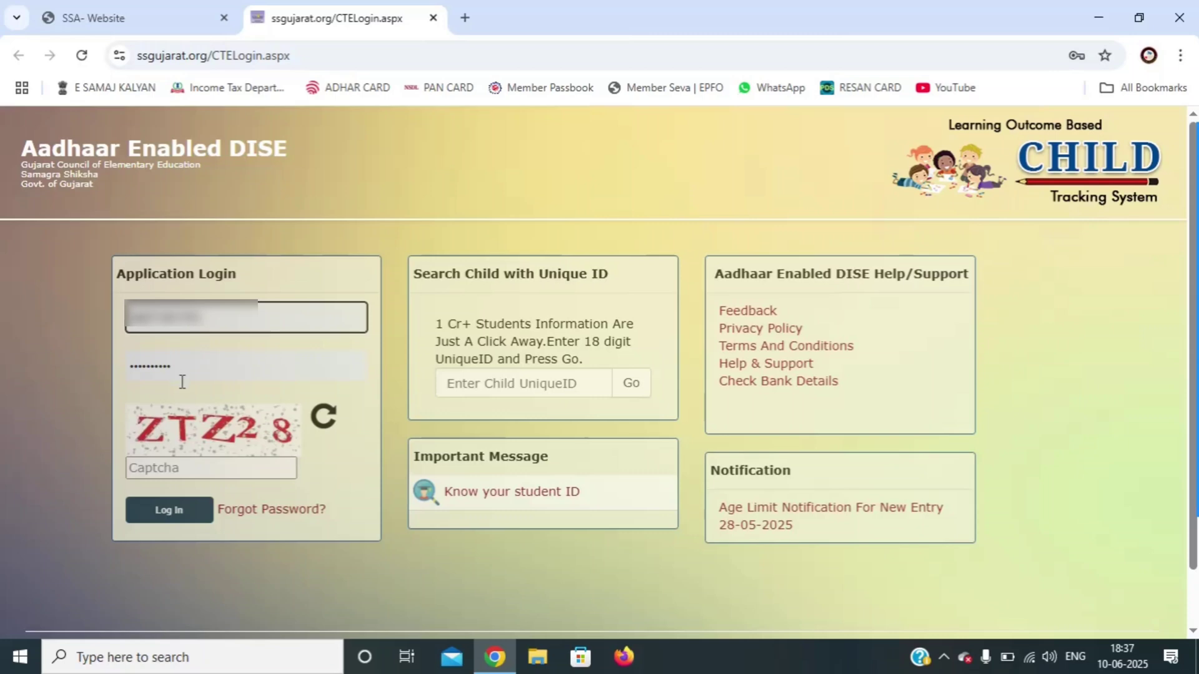
# Step: Complete the captcha to log in, then open the Std-4 student entry list in Manage Students
pyautogui.click(163, 463)
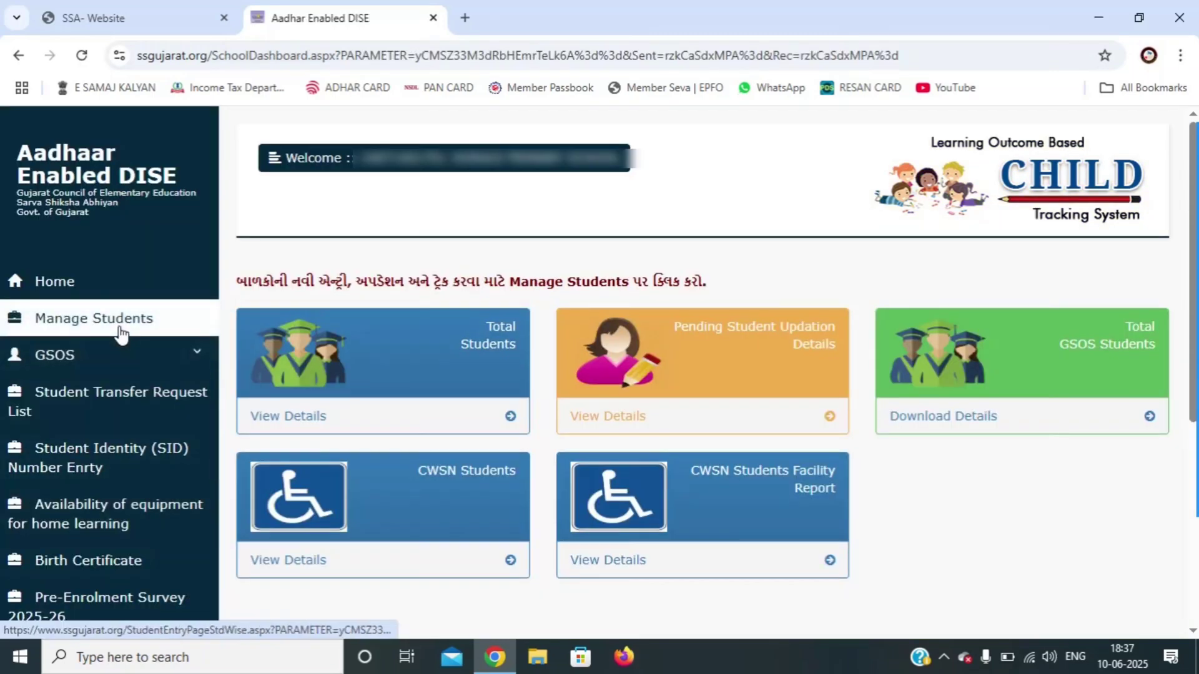
pyautogui.click(120, 328)
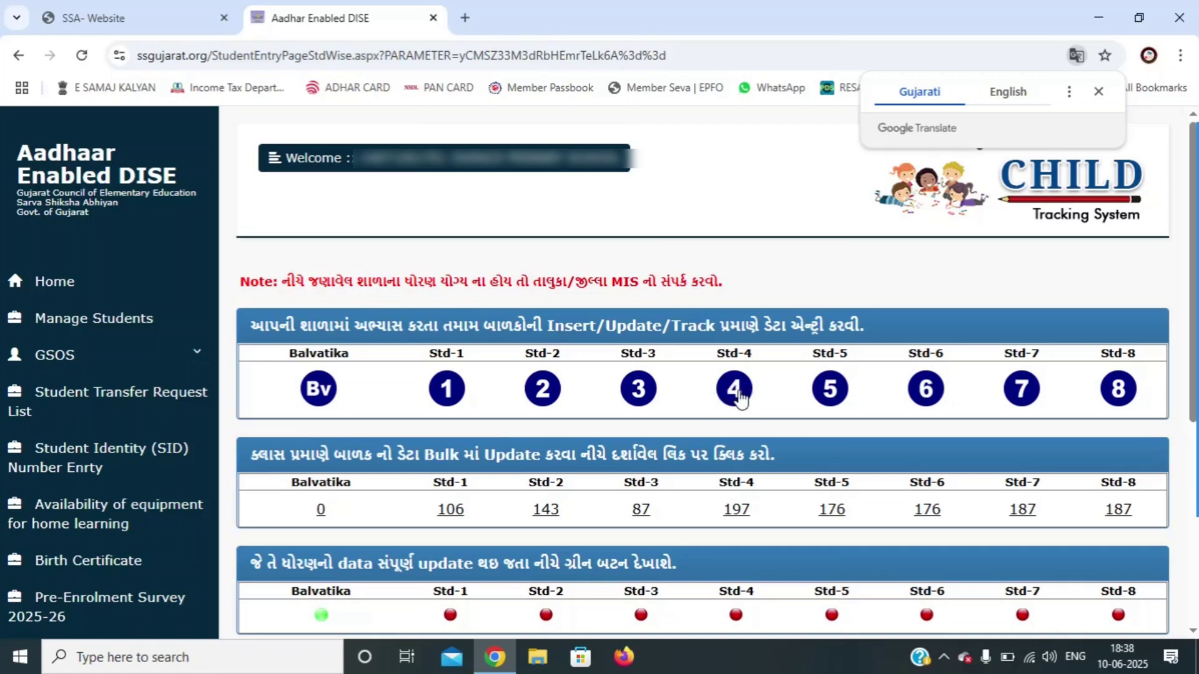
pyautogui.click(736, 390)
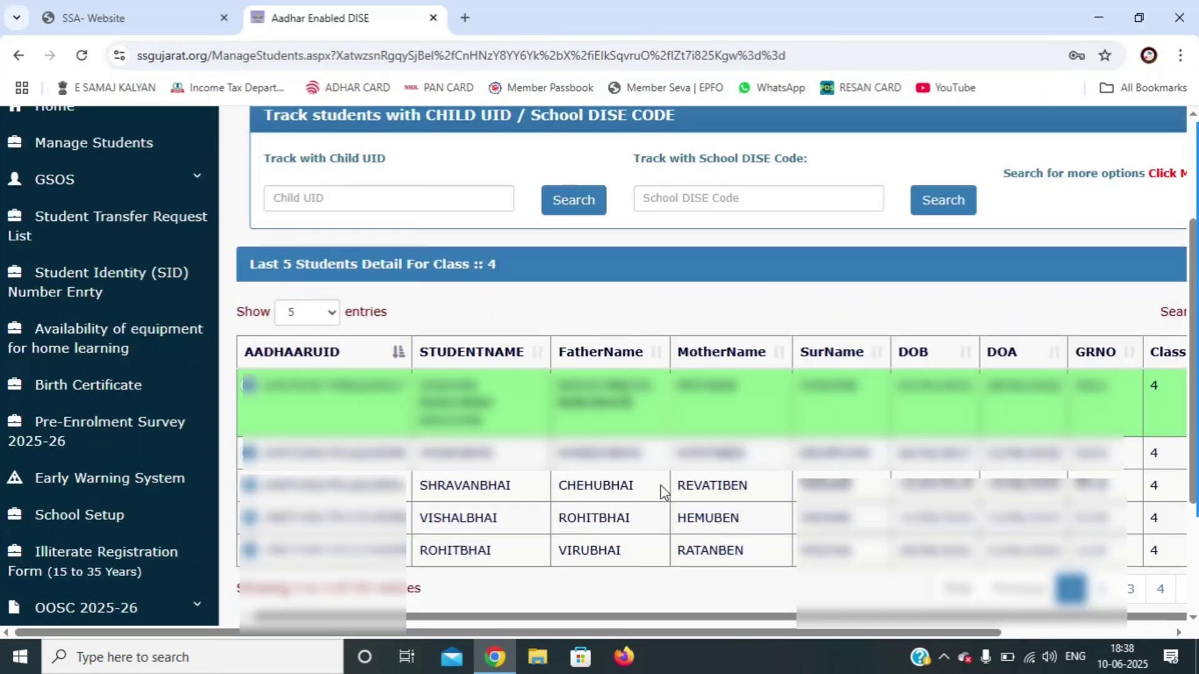
# Step: Show All entries in the Class 4 student list and open the third student's record for editing
pyautogui.click(295, 314)
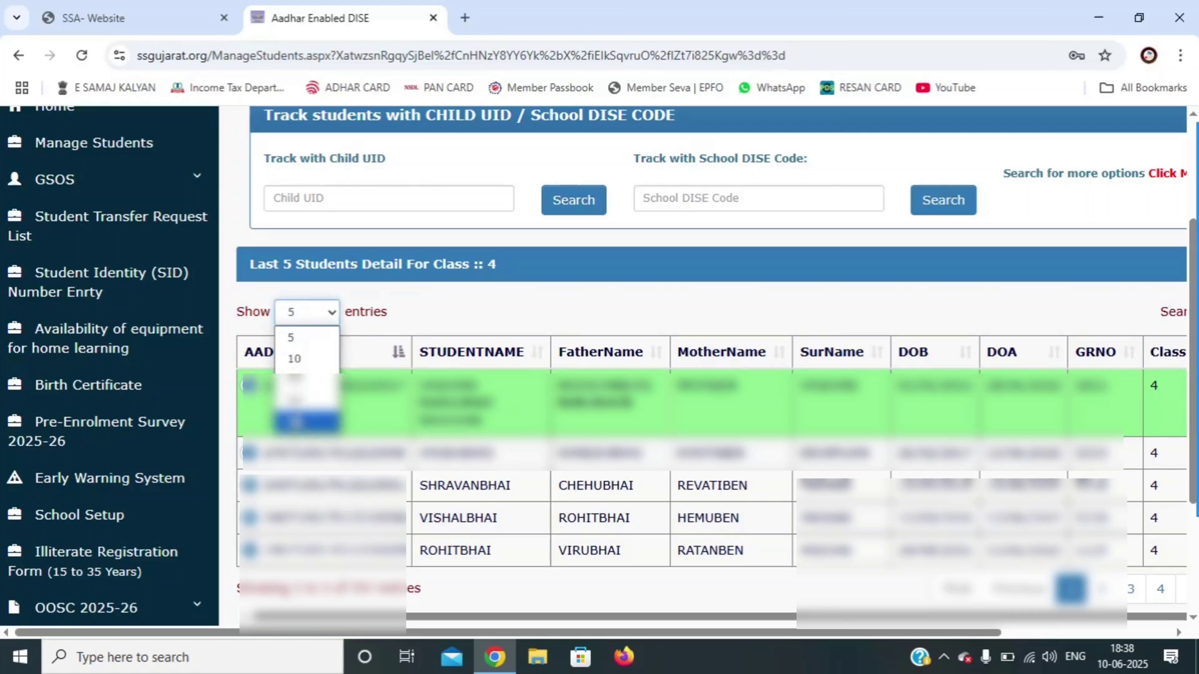
pyautogui.click(295, 421)
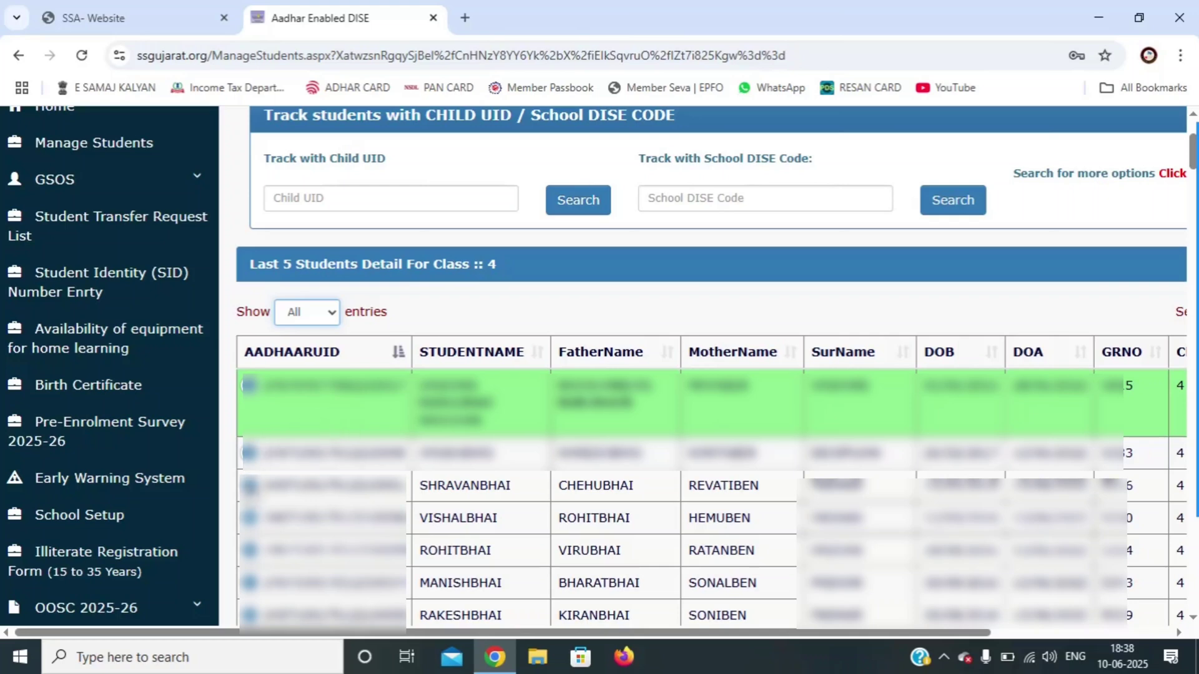
pyautogui.click(249, 486)
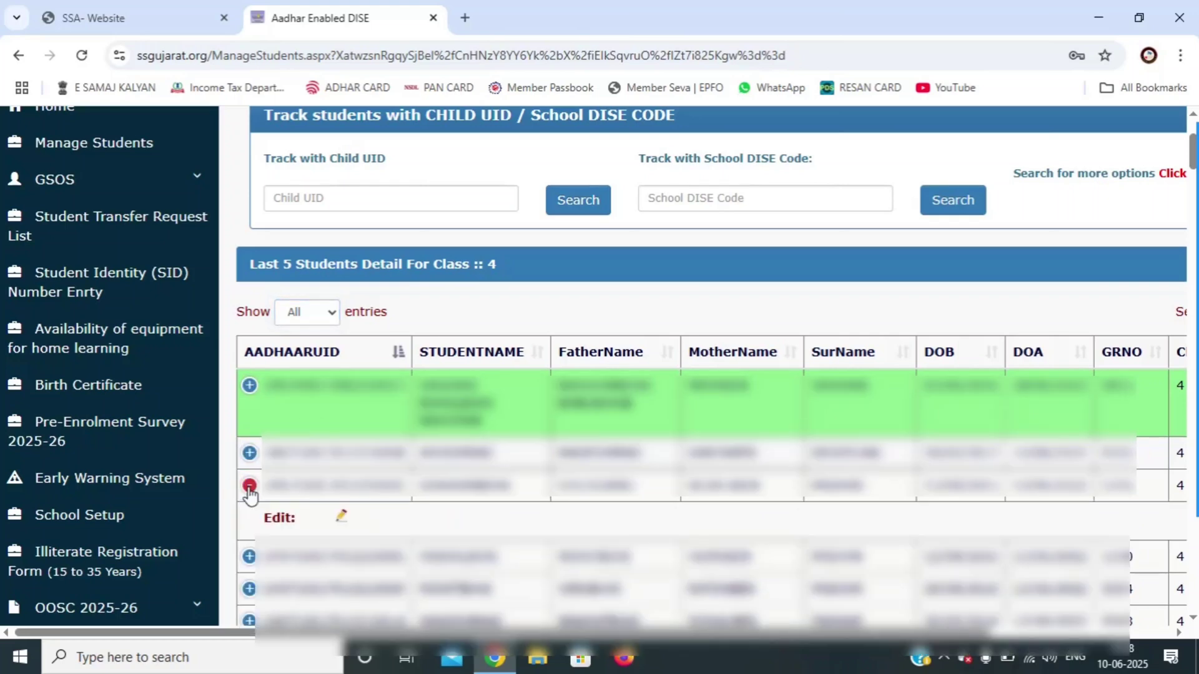
pyautogui.click(343, 518)
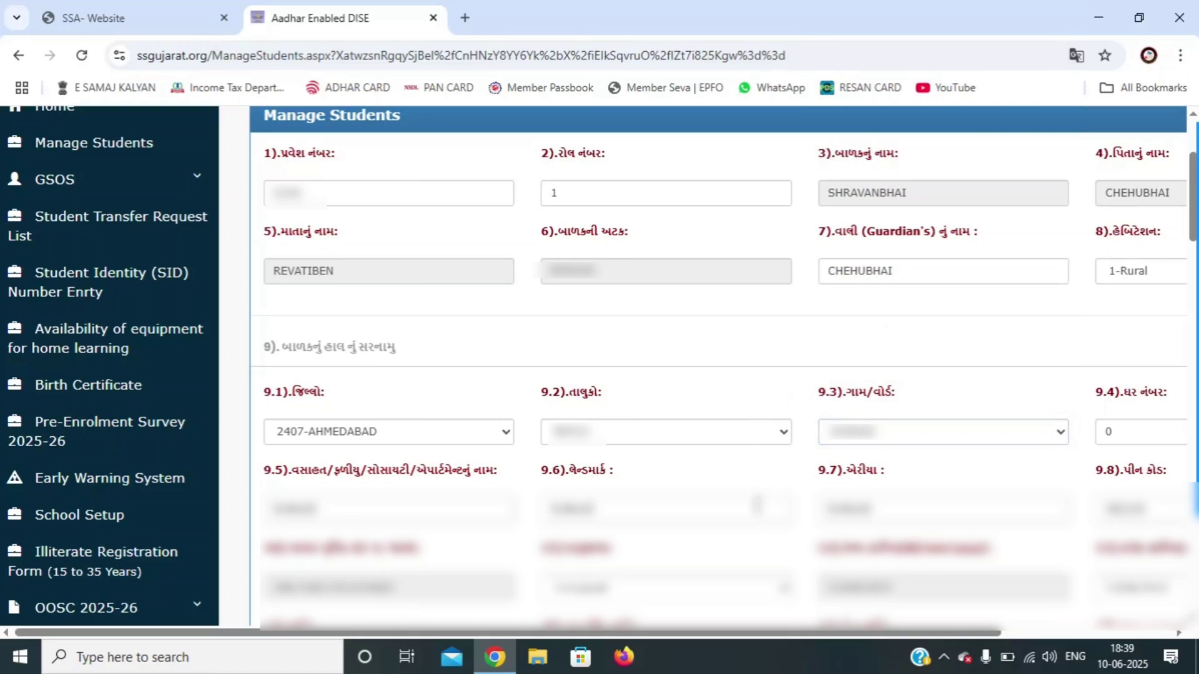
# Step: Enter 188 days as the student's attendance for last year in field 30
pyautogui.scroll(-15, 788, 283)
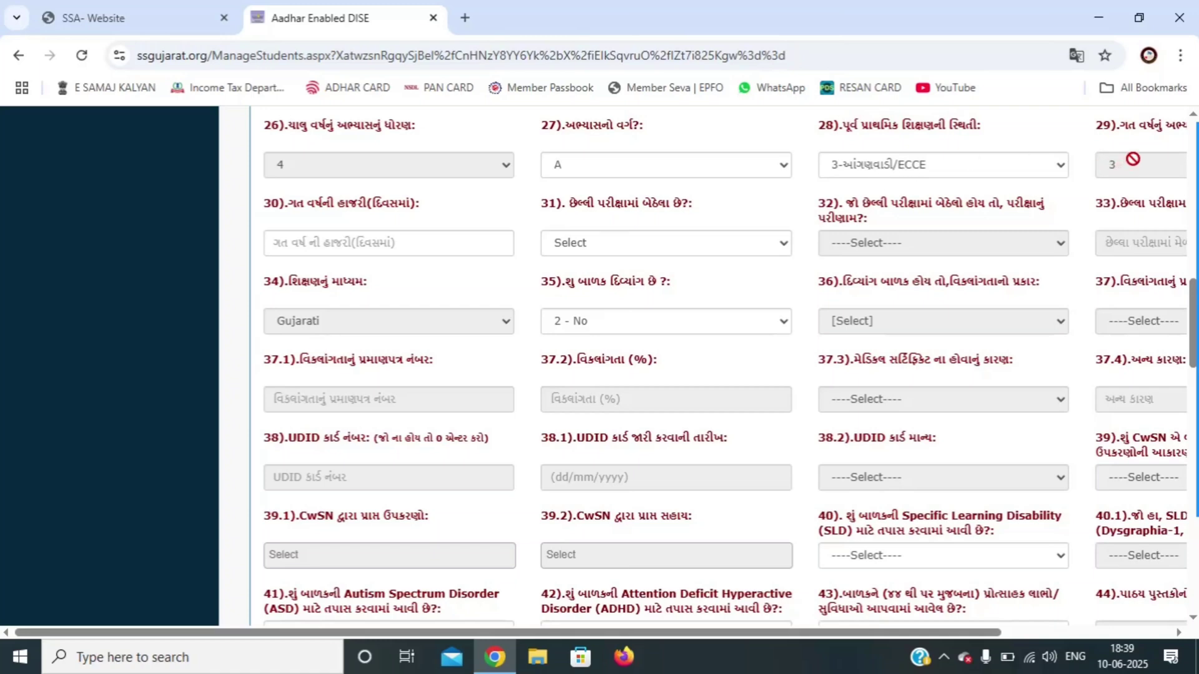
pyautogui.click(313, 235)
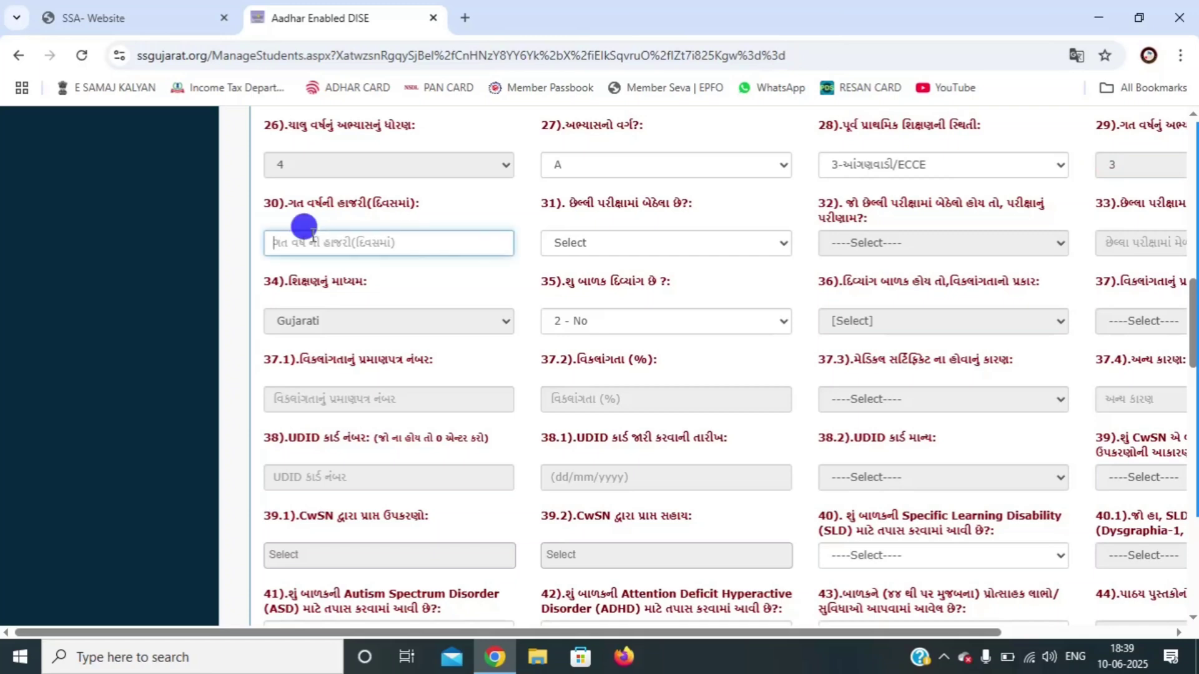
pyautogui.write('188')
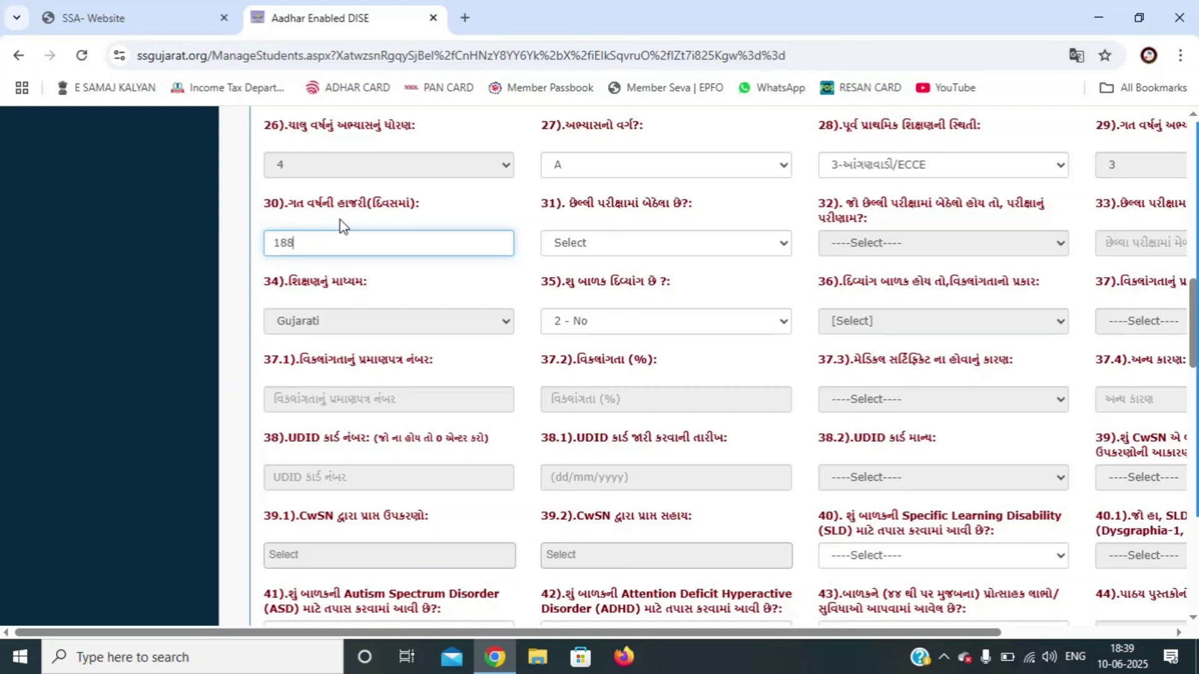
pyautogui.click(340, 220)
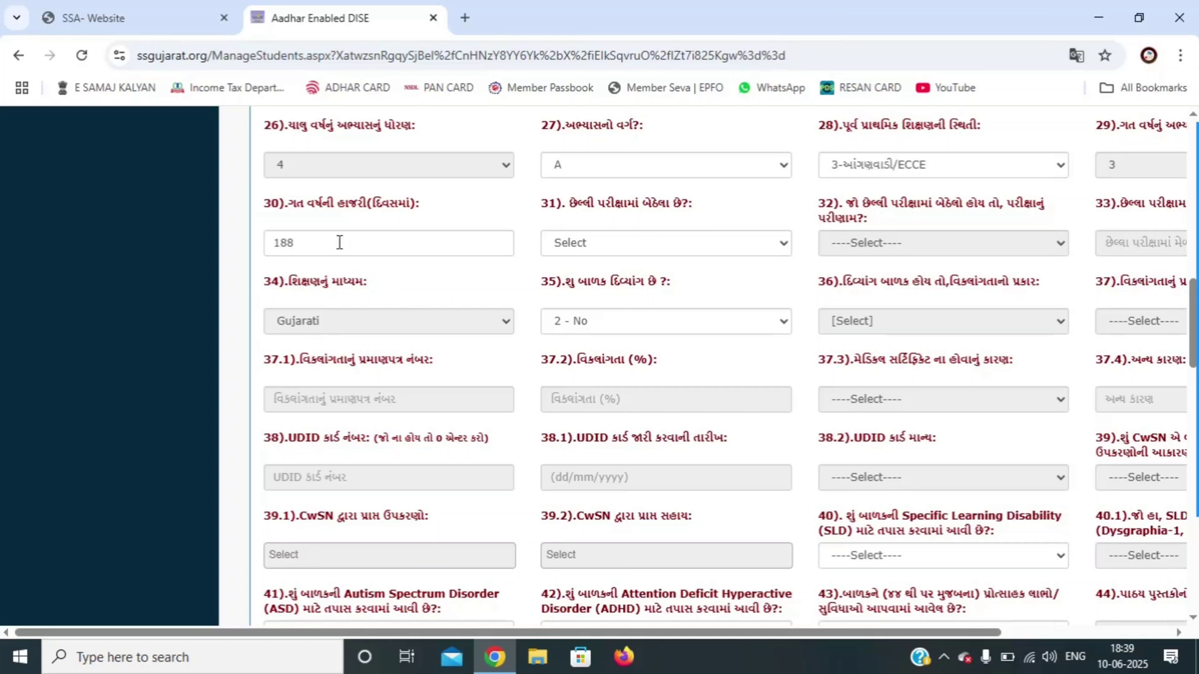
pyautogui.click(859, 158)
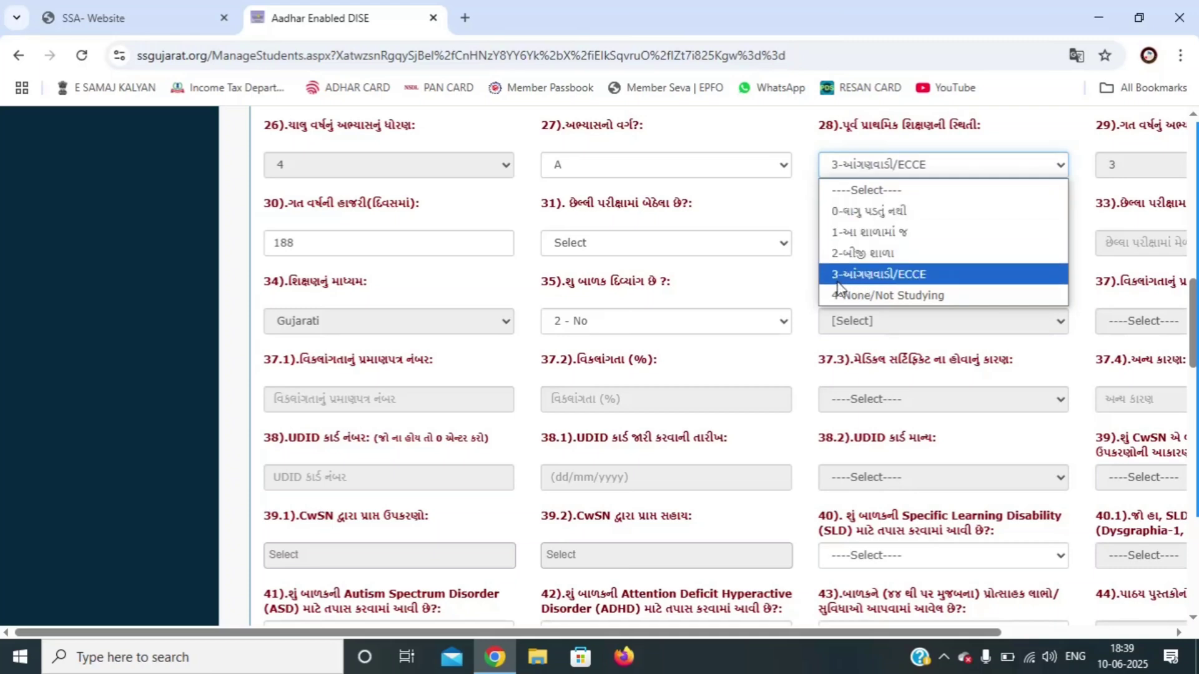
pyautogui.click(802, 285)
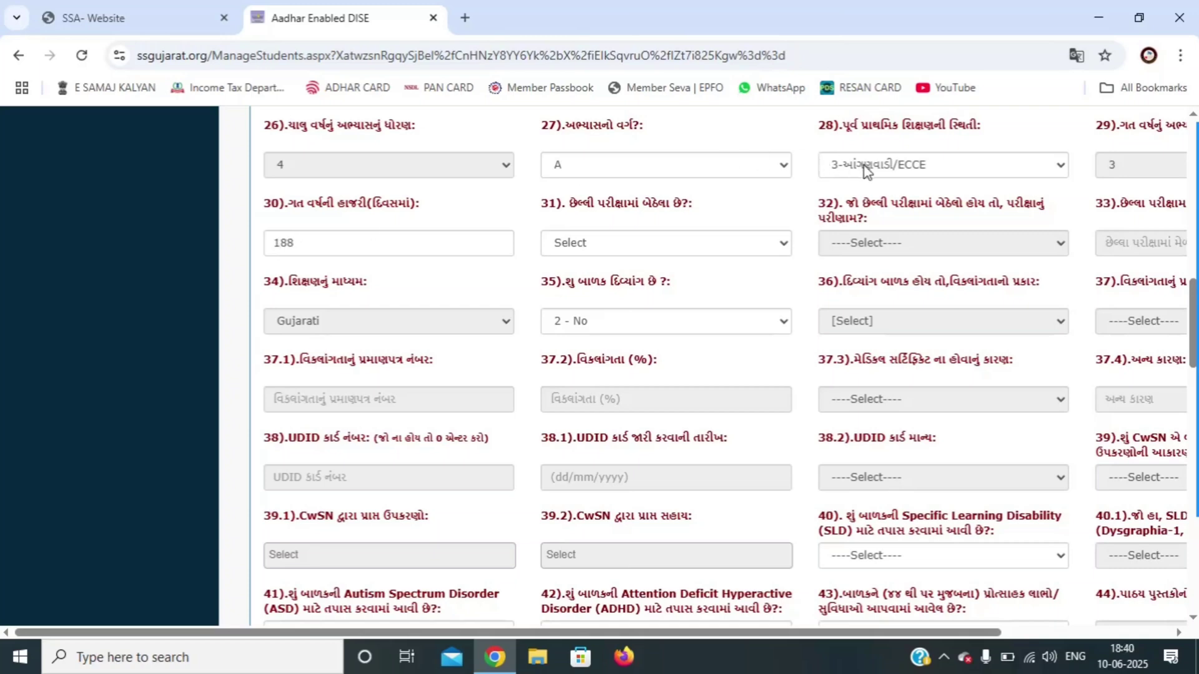
pyautogui.click(887, 166)
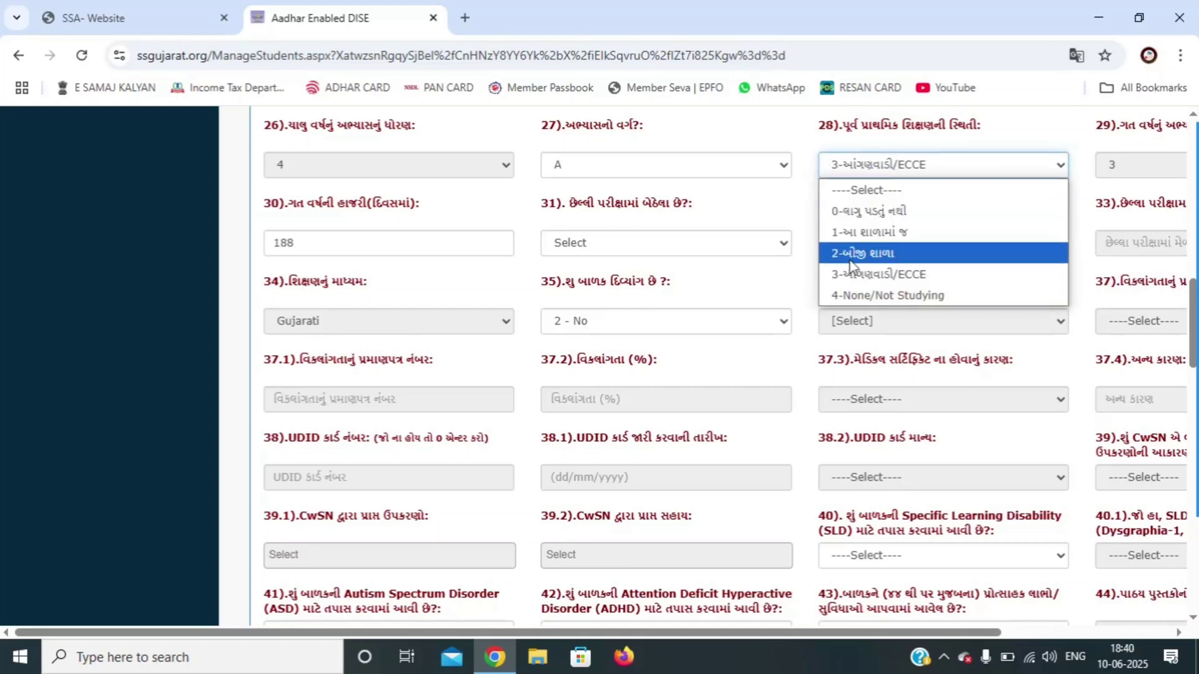
pyautogui.click(796, 270)
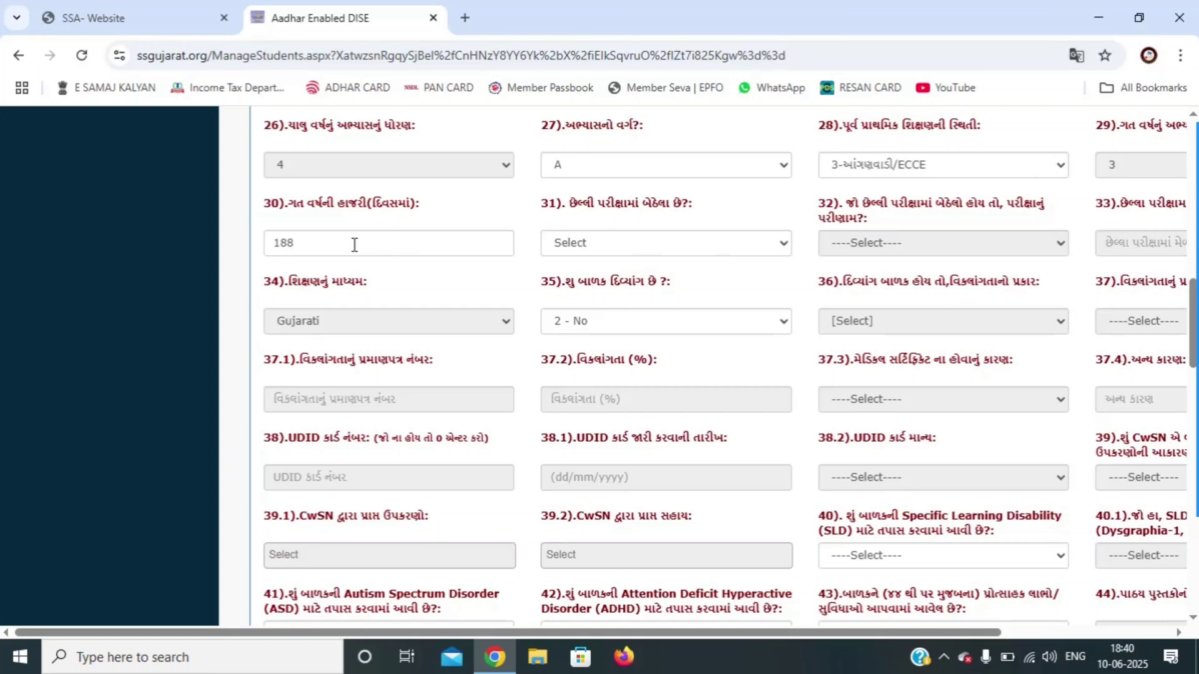
# Step: Record the last exam as 1 - Yes for attendance, 1-Promoted/Passed for the result, and 44 in field 33
pyautogui.click(562, 246)
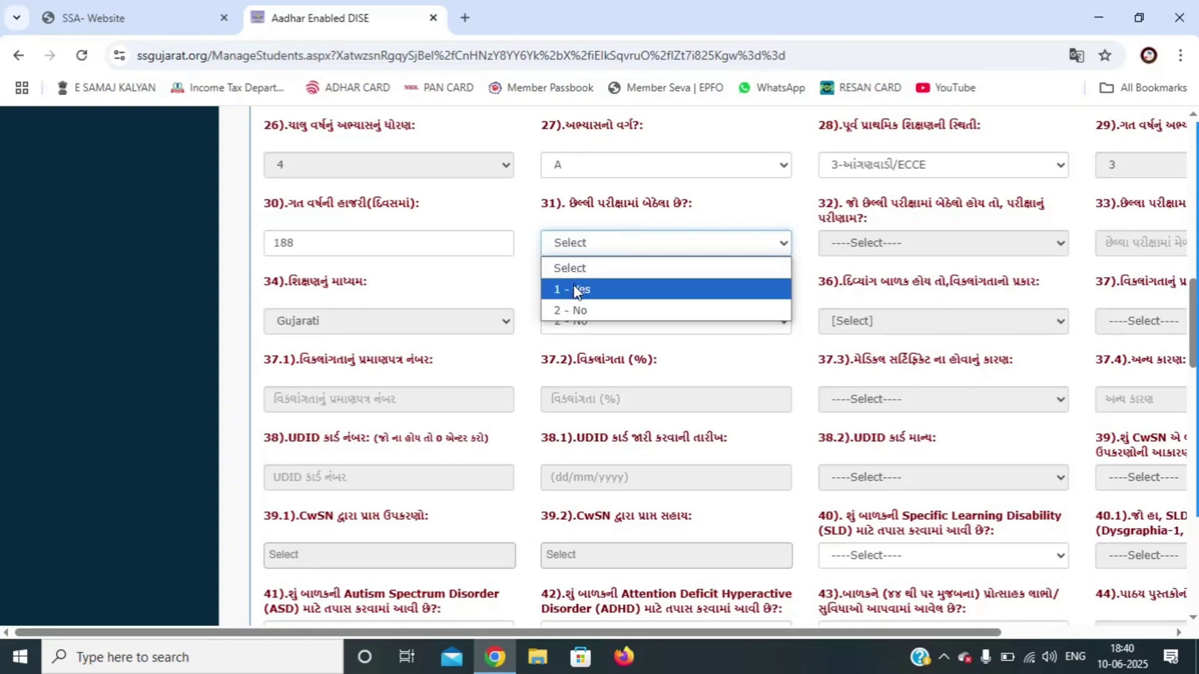
pyautogui.click(575, 290)
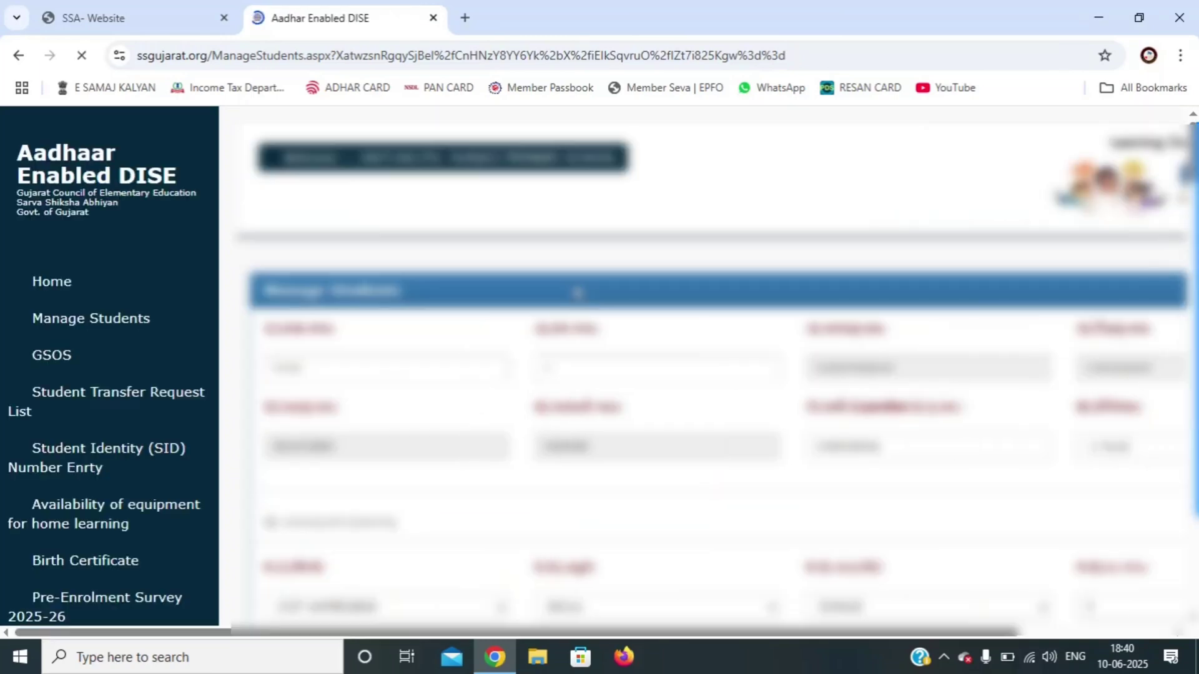
pyautogui.click(936, 243)
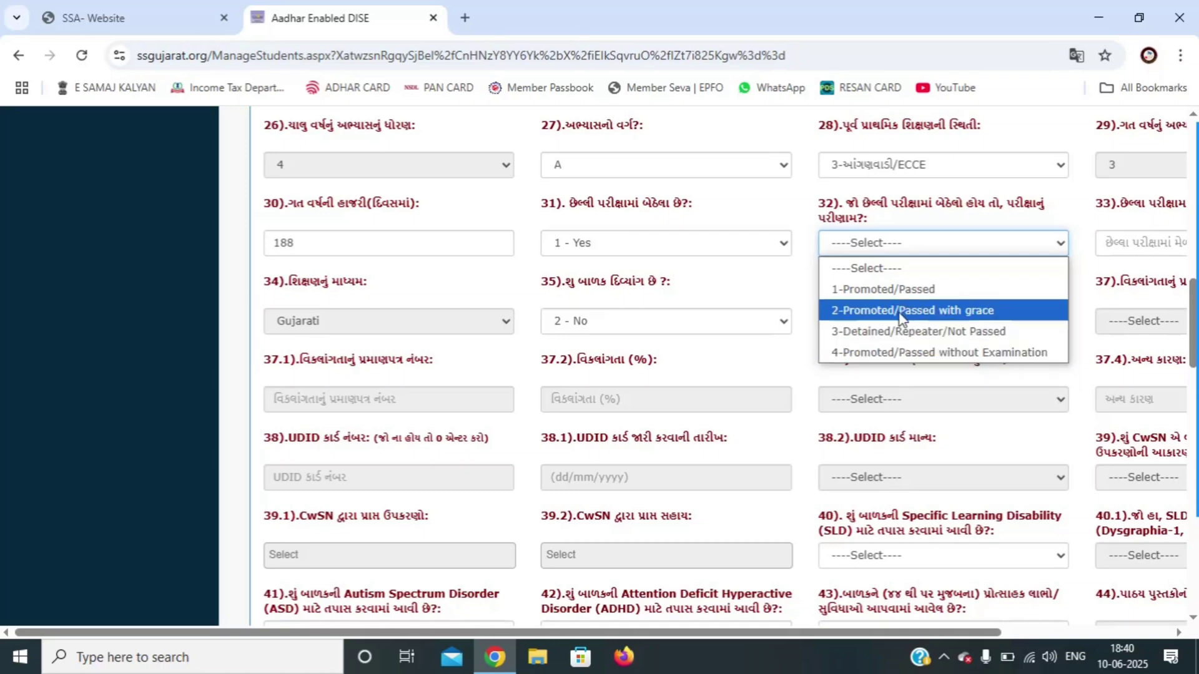
pyautogui.click(916, 291)
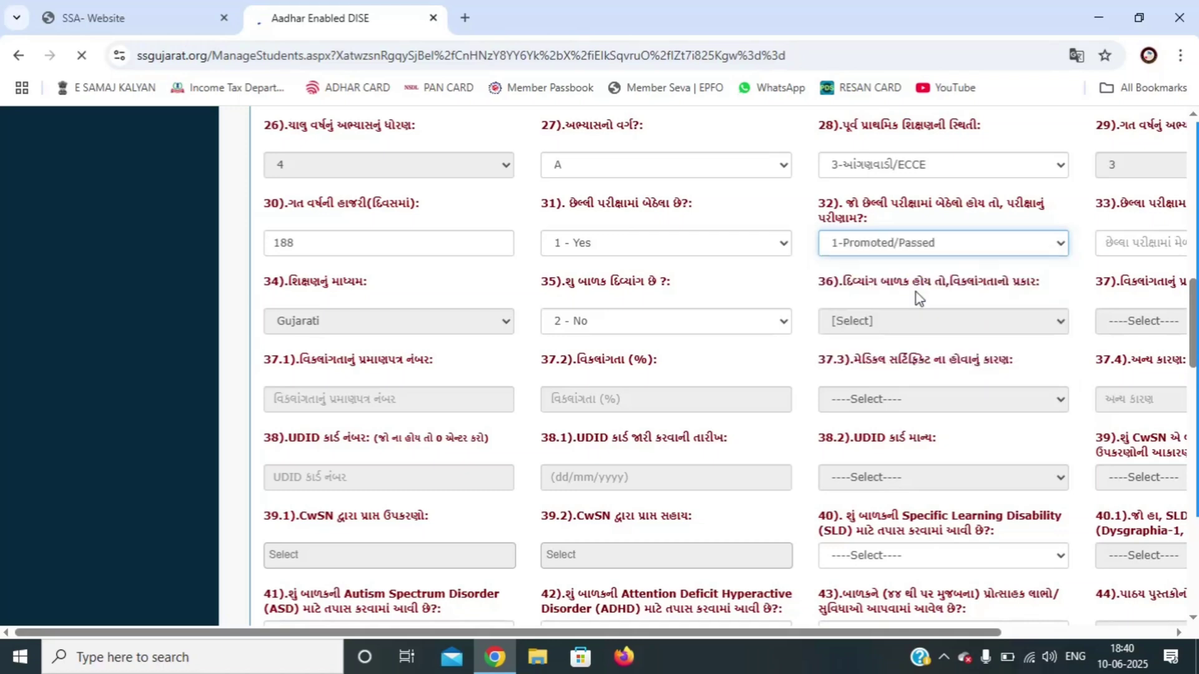
# Step: Set the Specific Learning Disability (40) and Autism Spectrum Disorder (41) screening answers to 2-ના
pyautogui.click(879, 556)
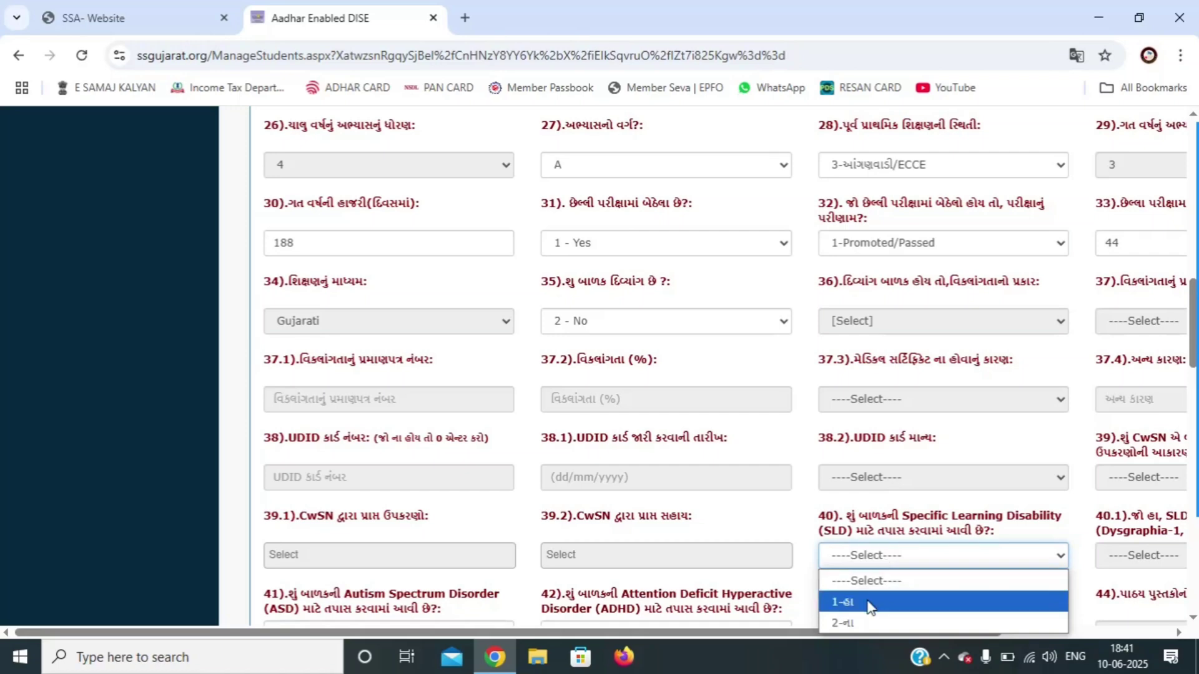
pyautogui.click(859, 617)
pyautogui.scroll(-5, 308, 269)
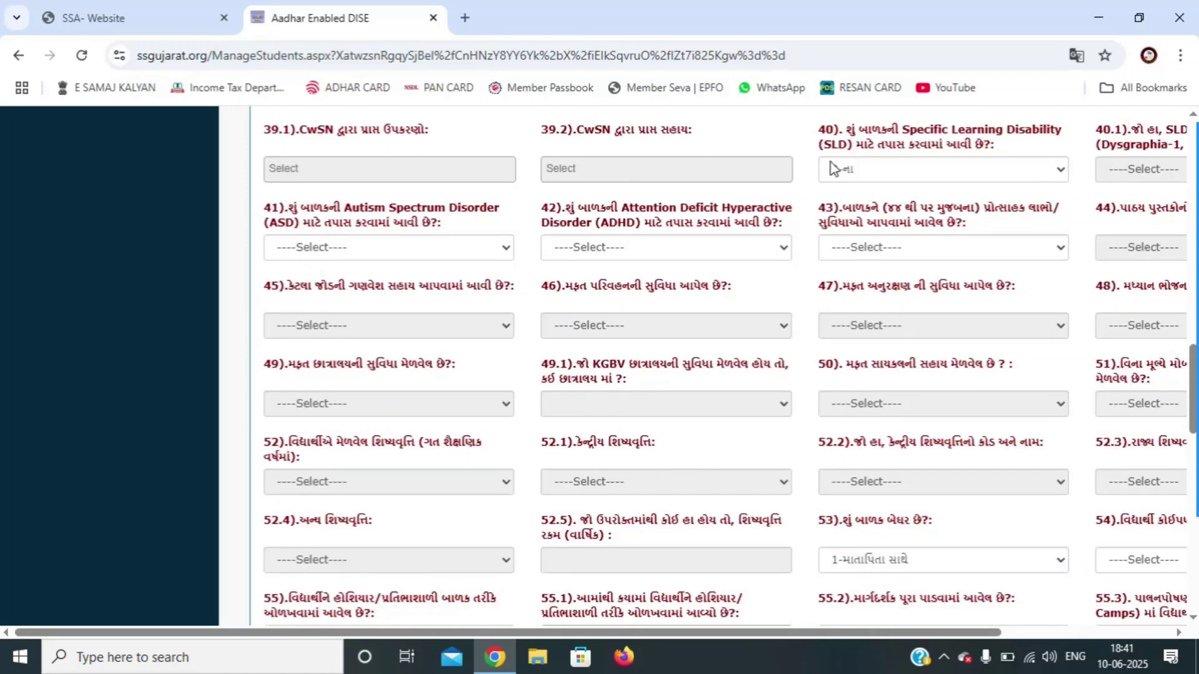
pyautogui.click(341, 246)
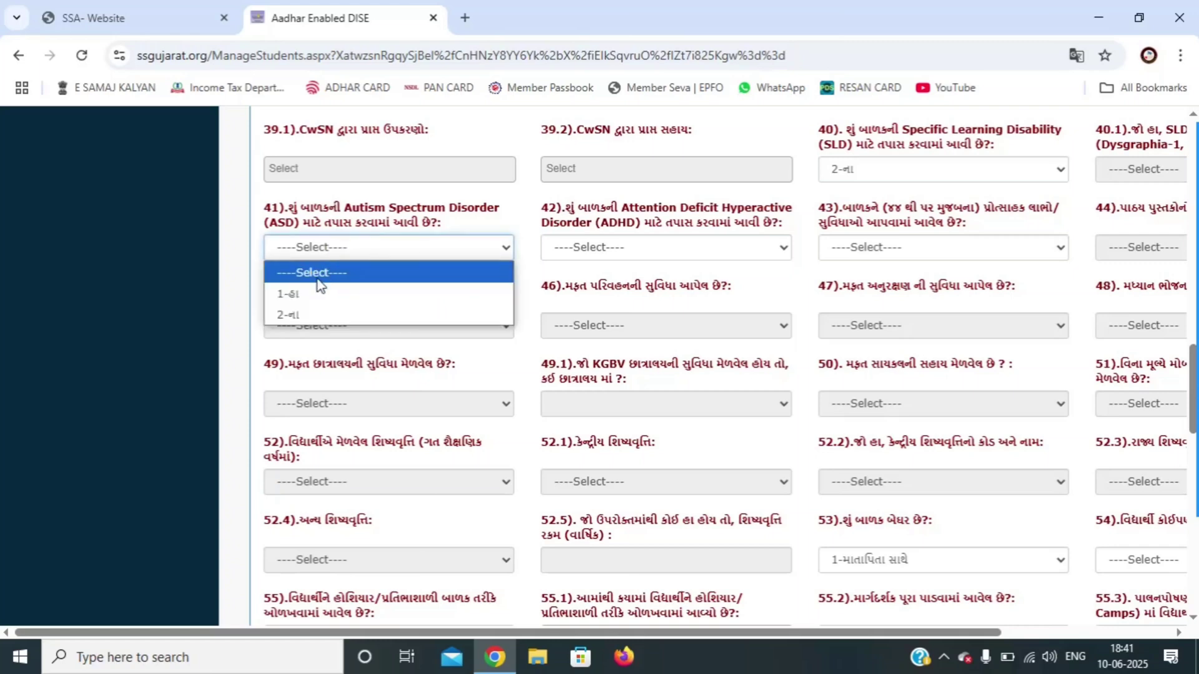
pyautogui.click(306, 314)
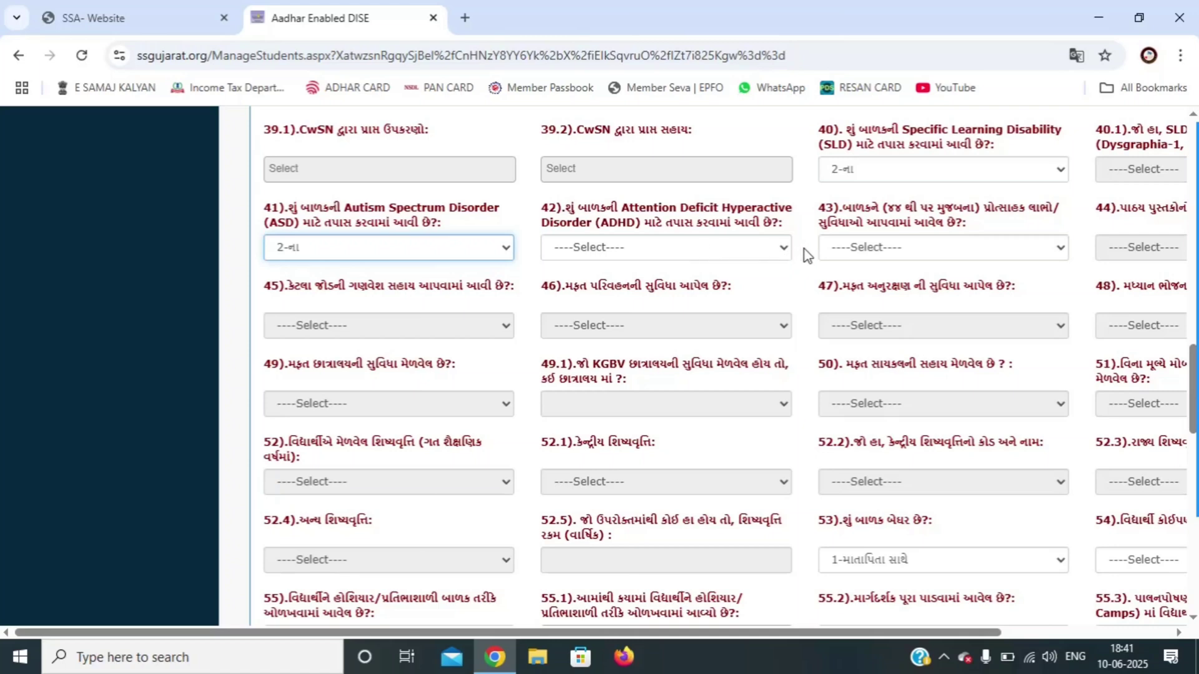
# Step: Set ADHD screening (42) to 2-ના, and set incentive benefits (43) and the free textbook set (44) to 1-હા
pyautogui.click(854, 248)
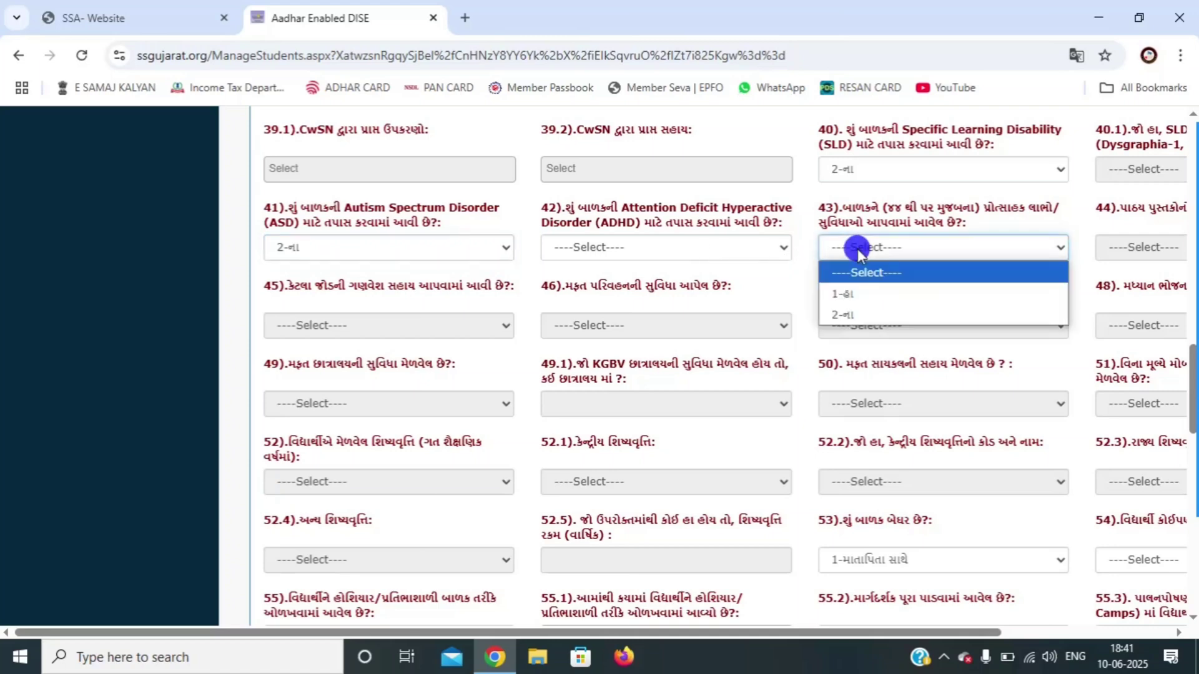
pyautogui.click(853, 294)
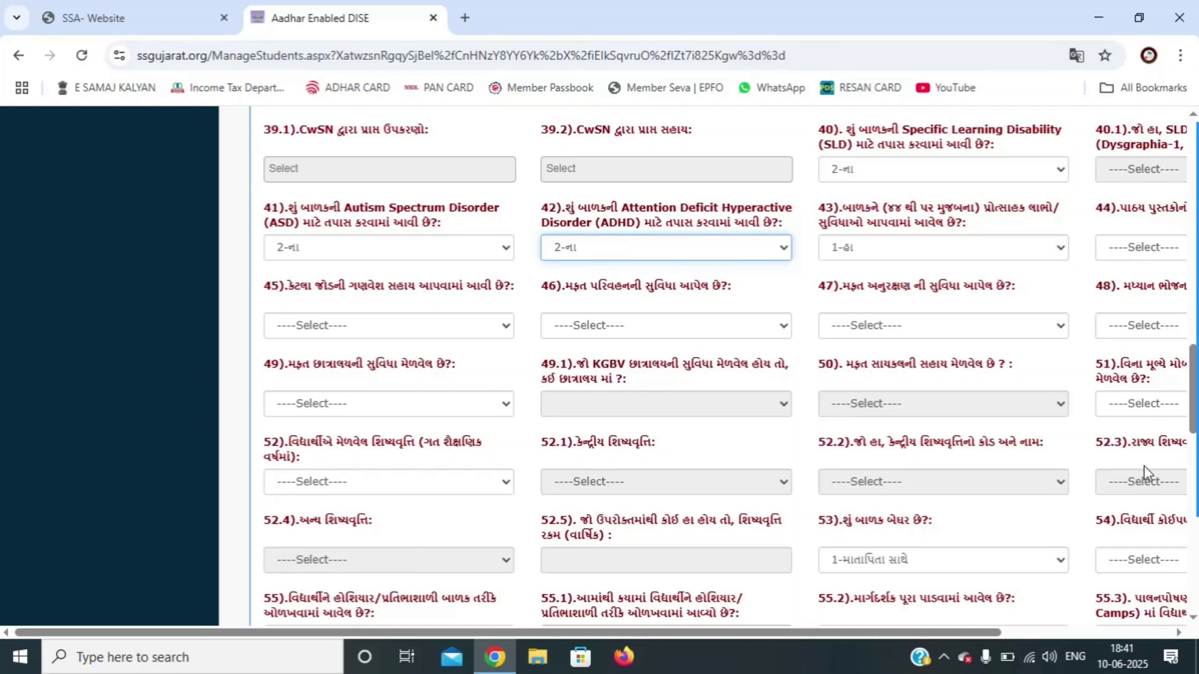
pyautogui.click(1178, 632)
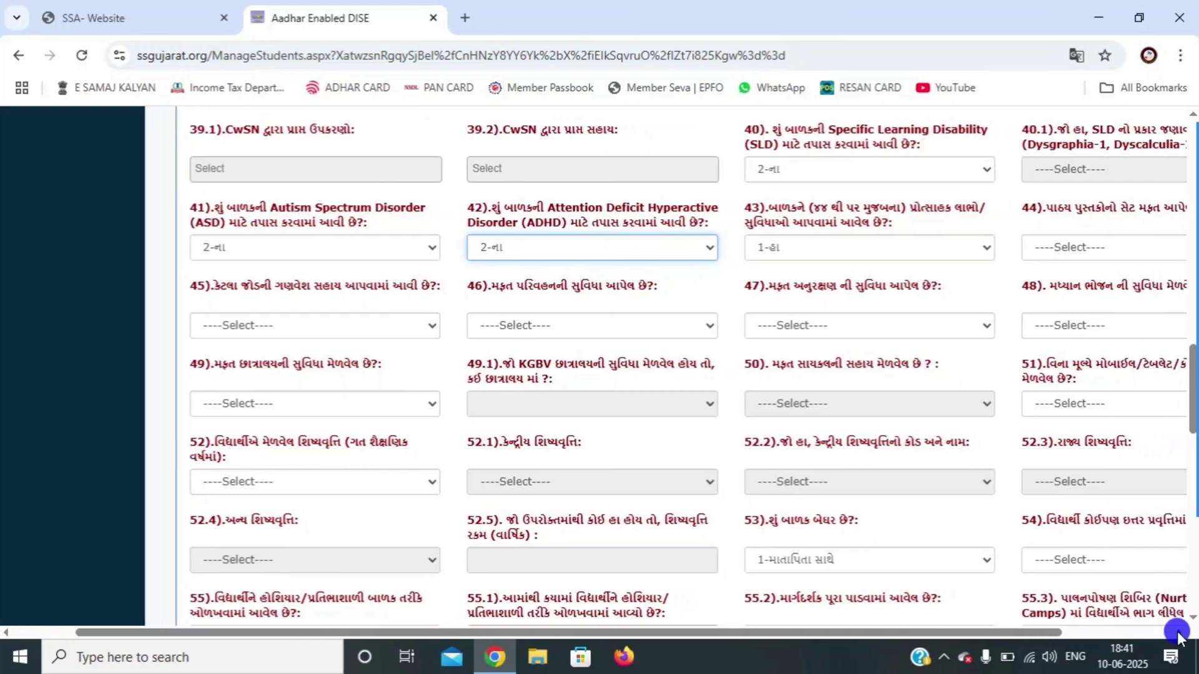
pyautogui.click(1179, 632)
pyautogui.click(995, 247)
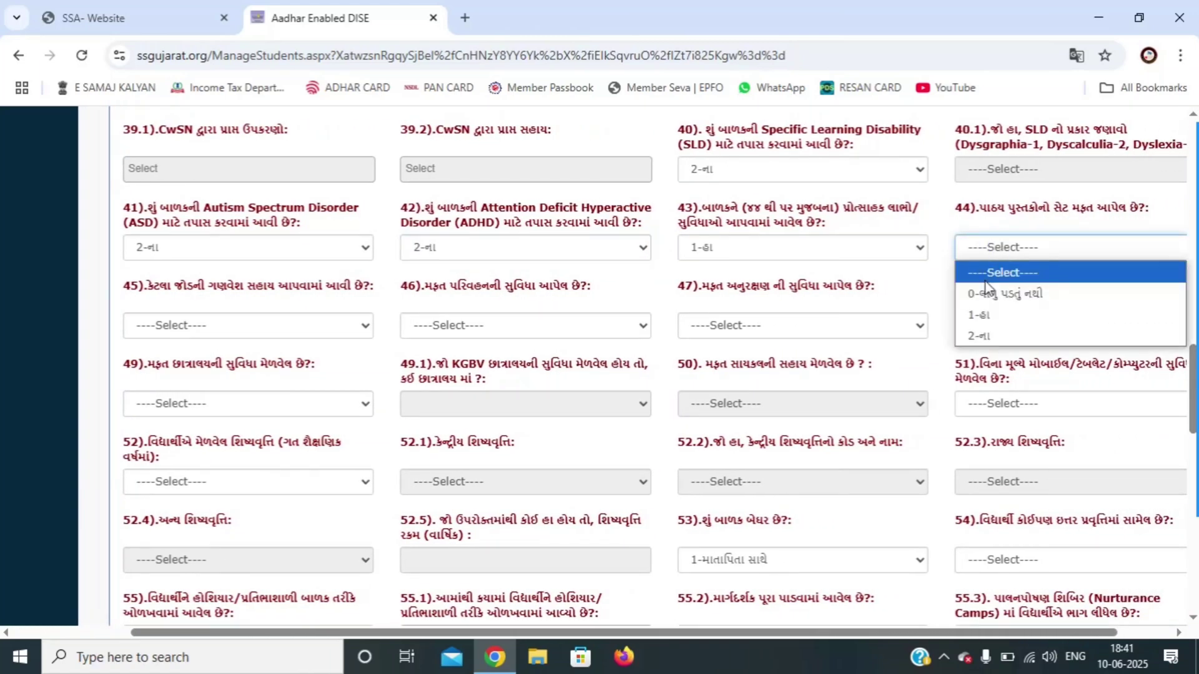
pyautogui.click(984, 314)
# Step: Set uniform assistance (45) to 2 - ૨ જોડ and free transport (46) to 0 - લાગુ પડતું નથી
pyautogui.click(232, 325)
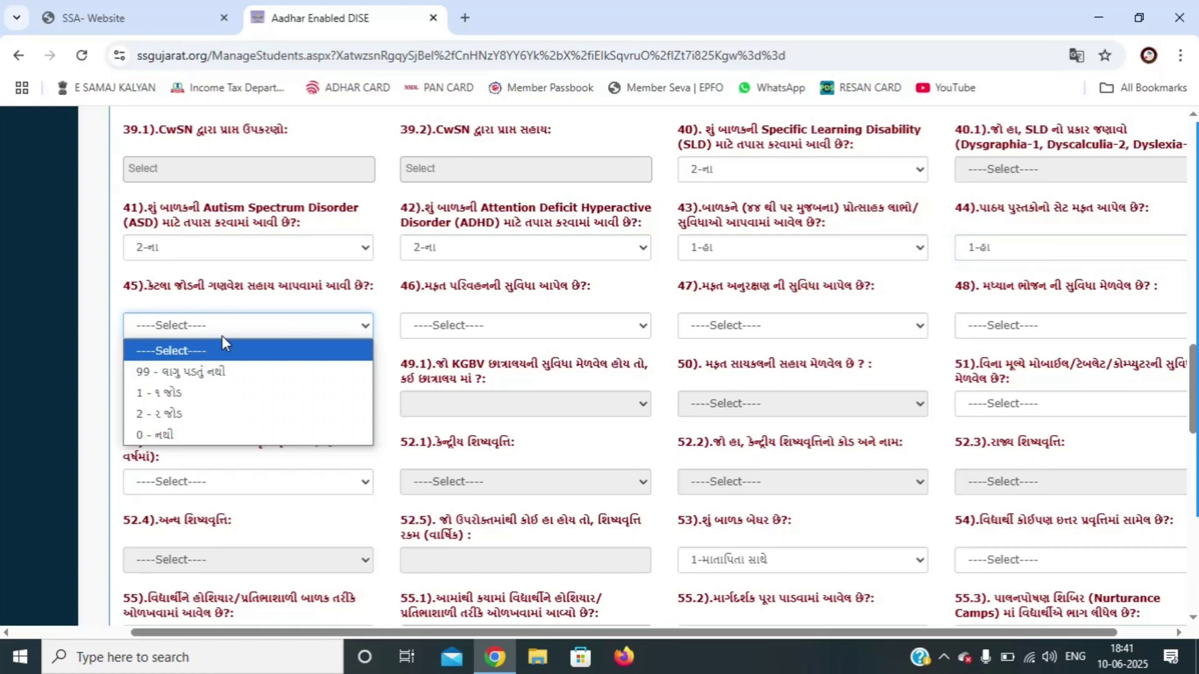
pyautogui.click(171, 412)
pyautogui.click(420, 325)
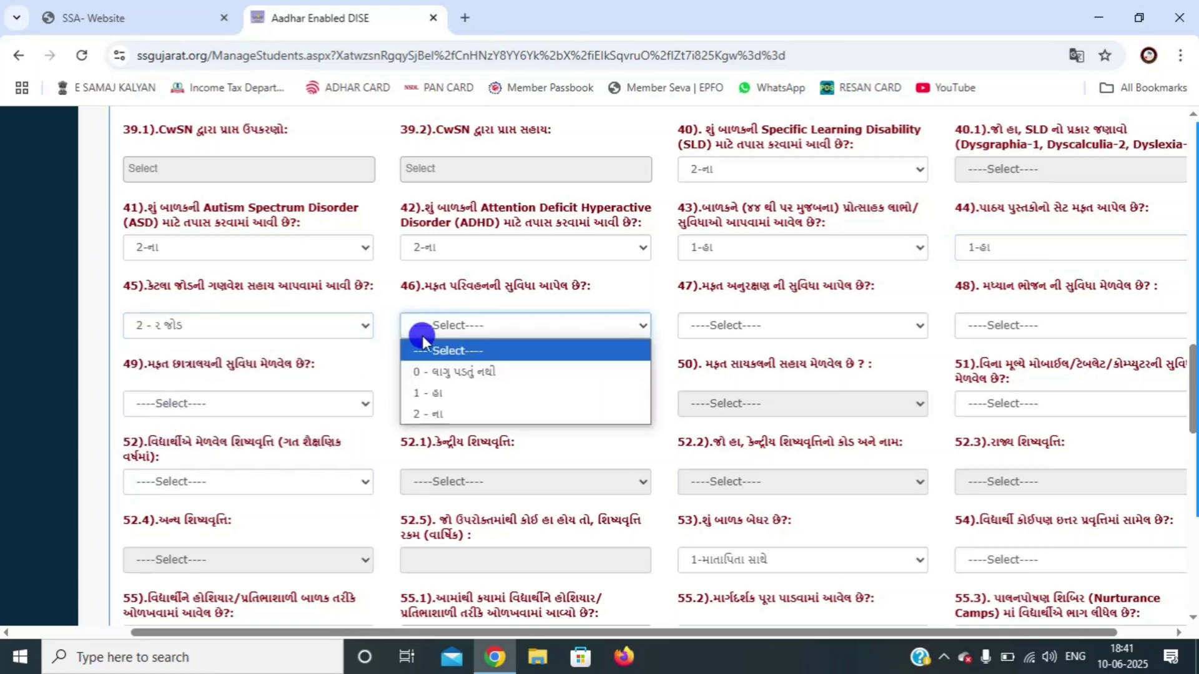
pyautogui.click(431, 377)
# Step: Set free maintenance (47) and midday meal (48) to 1 - હા
pyautogui.click(722, 327)
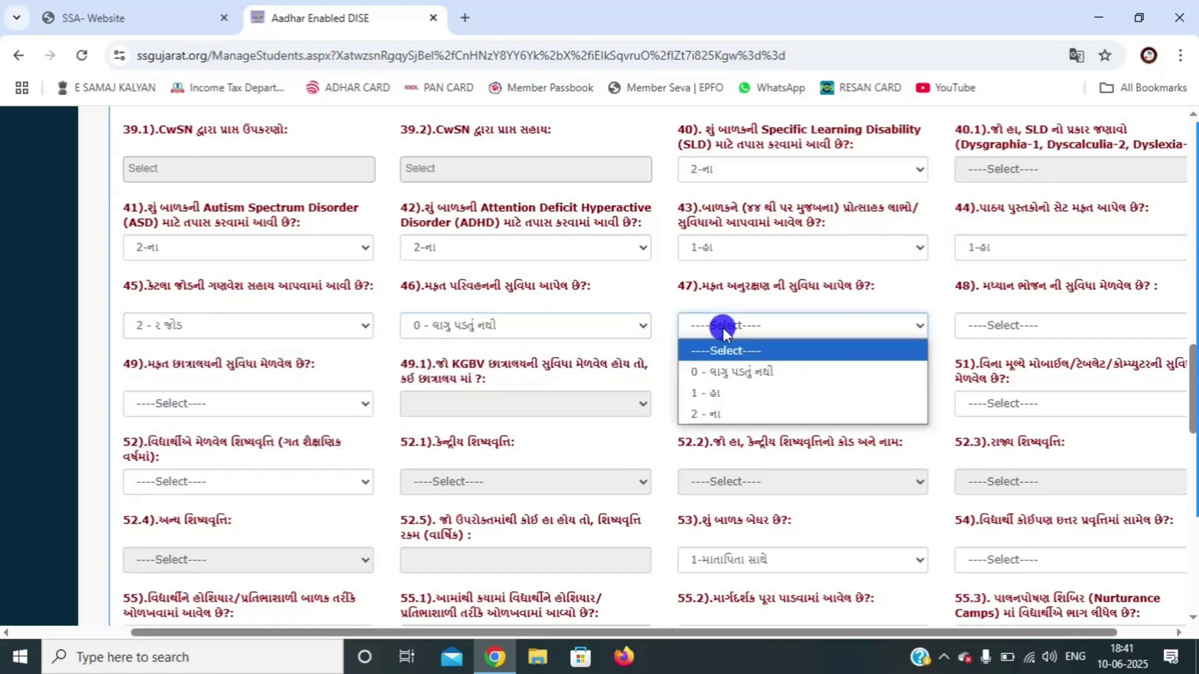
pyautogui.click(725, 391)
pyautogui.click(1009, 328)
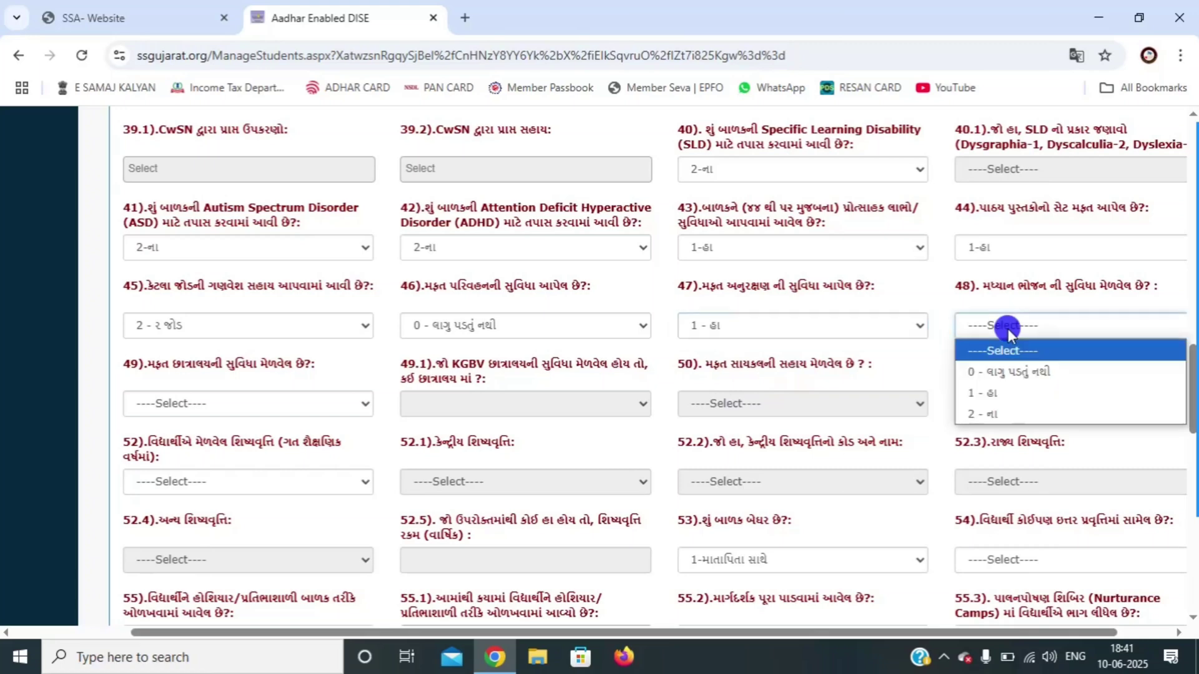
pyautogui.click(1006, 391)
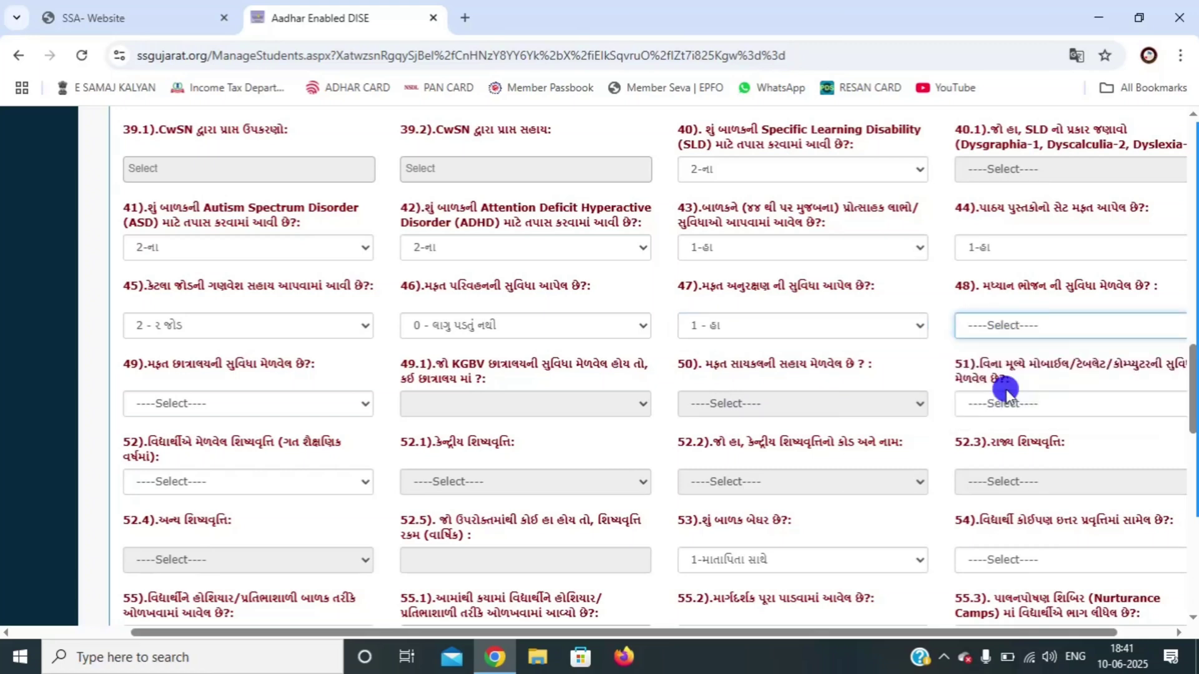
# Step: Set free hostel (49) to 0-Not applicable and the free mobile/tablet/computer facility (51) to 1-હા
pyautogui.click(167, 412)
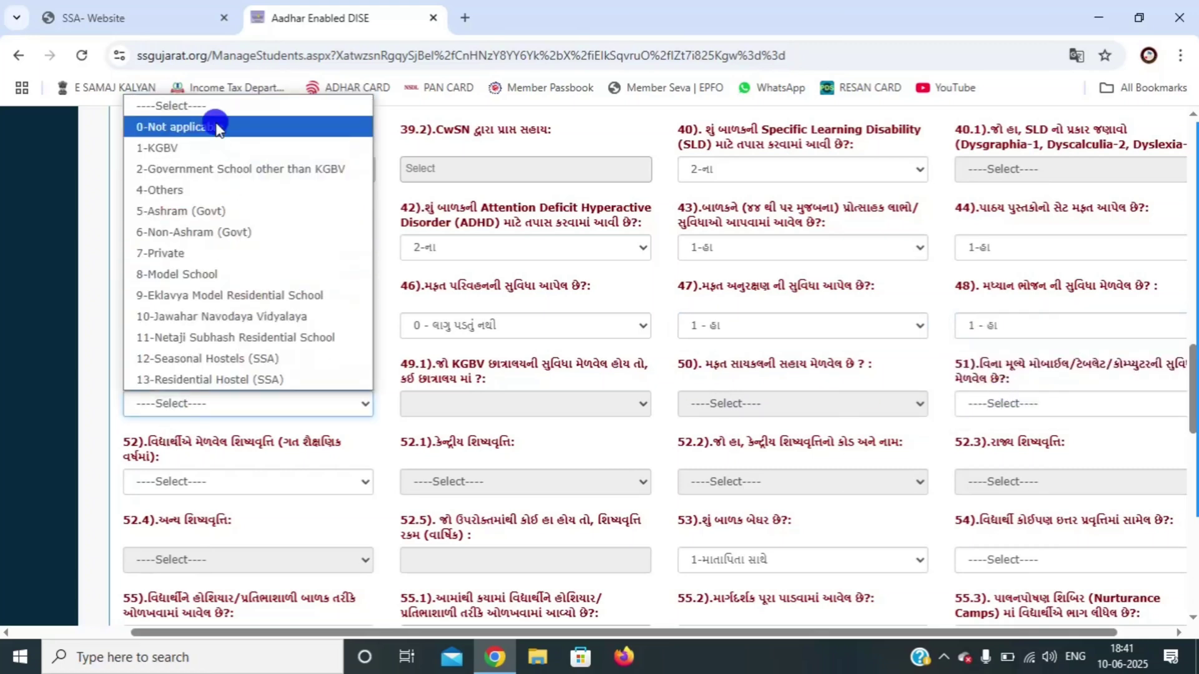
pyautogui.click(181, 127)
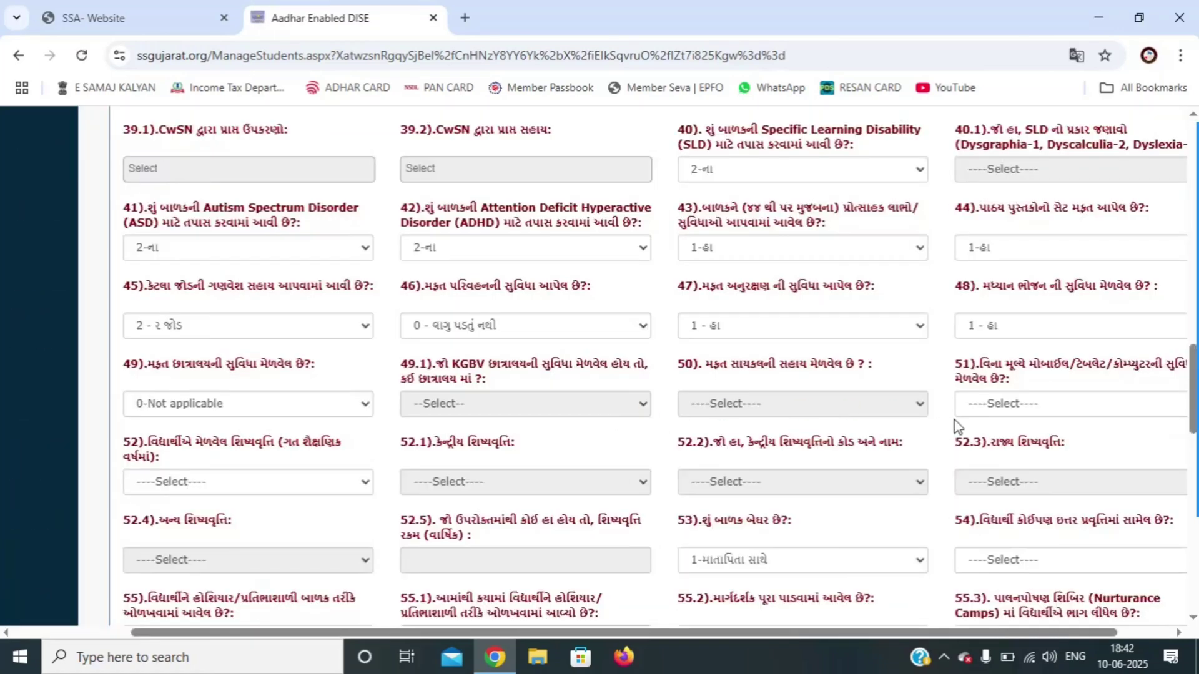
pyautogui.click(976, 405)
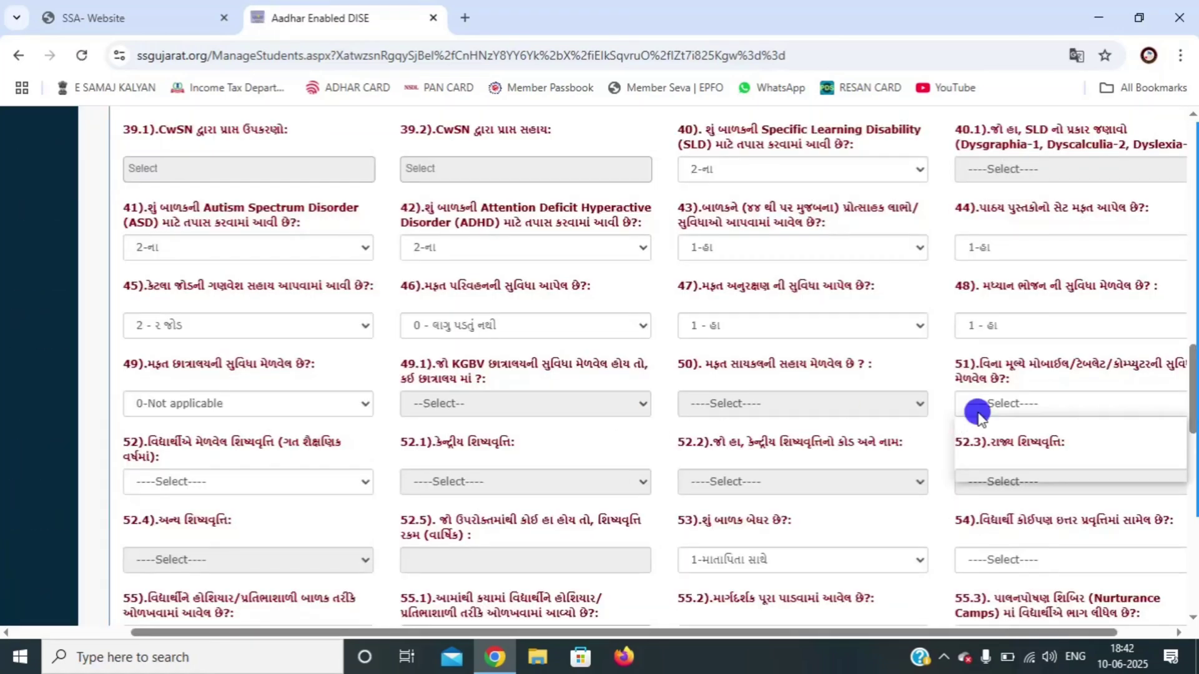
pyautogui.click(977, 451)
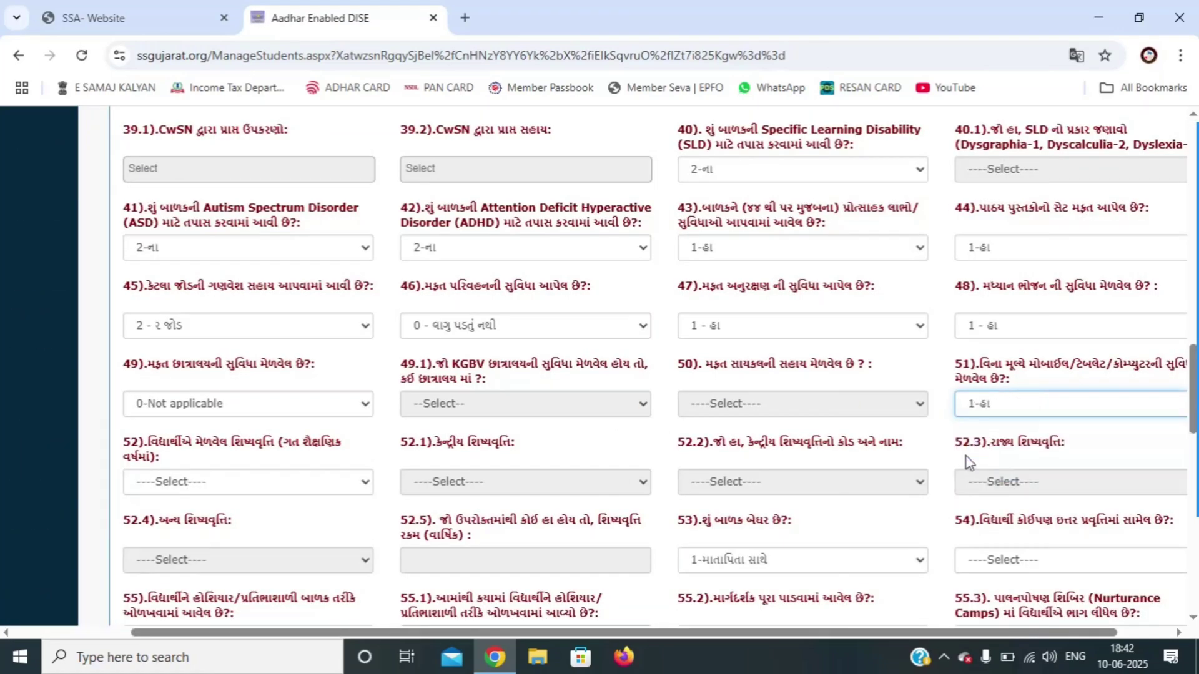
# Step: Set scholarship received (52) to 1-હા, central scholarship (52.1) to 2-ના, and state scholarship (52.3) to 1-હા
pyautogui.click(241, 481)
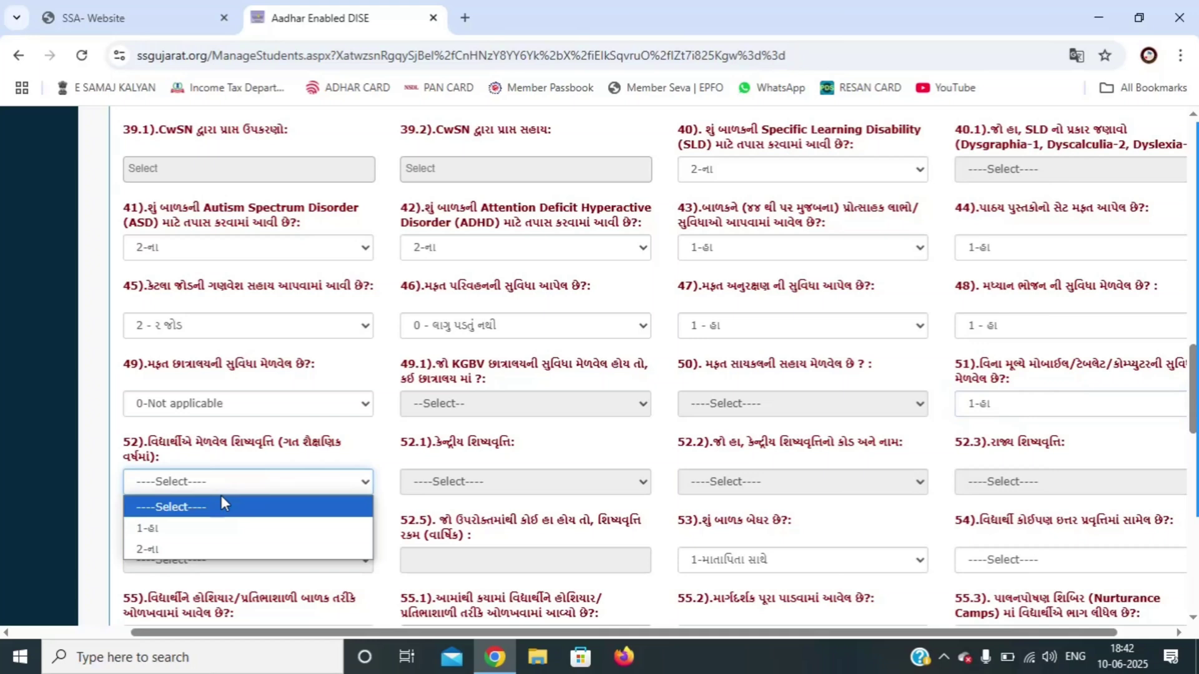
pyautogui.click(165, 531)
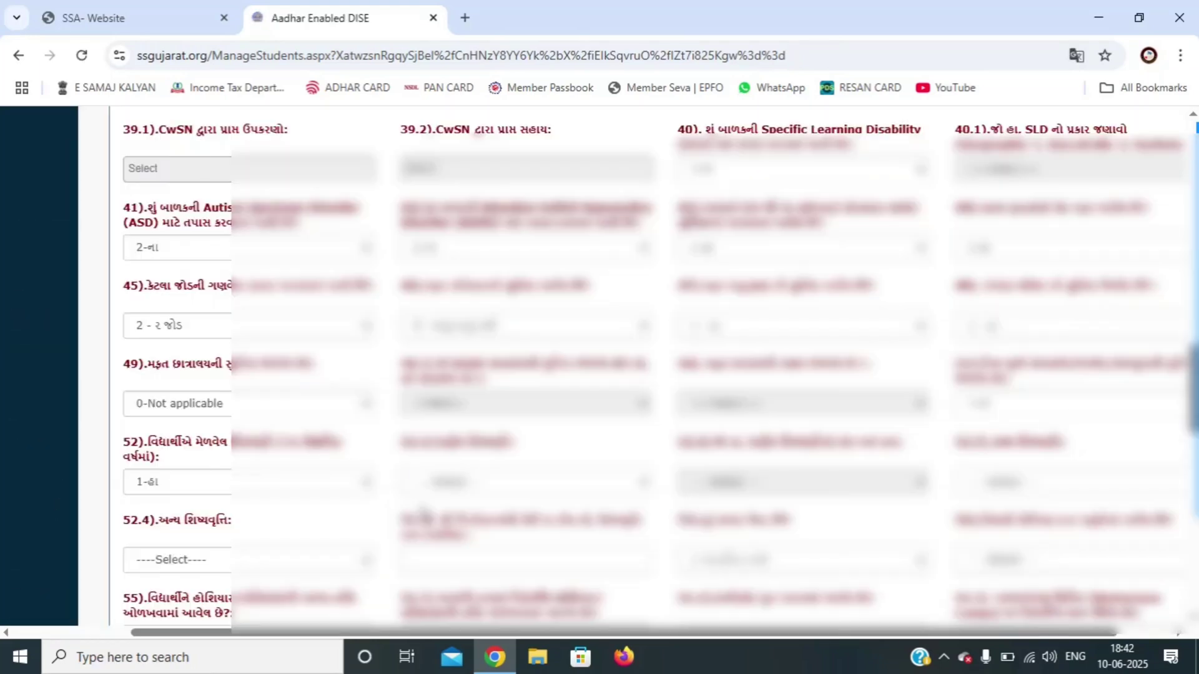
pyautogui.click(424, 482)
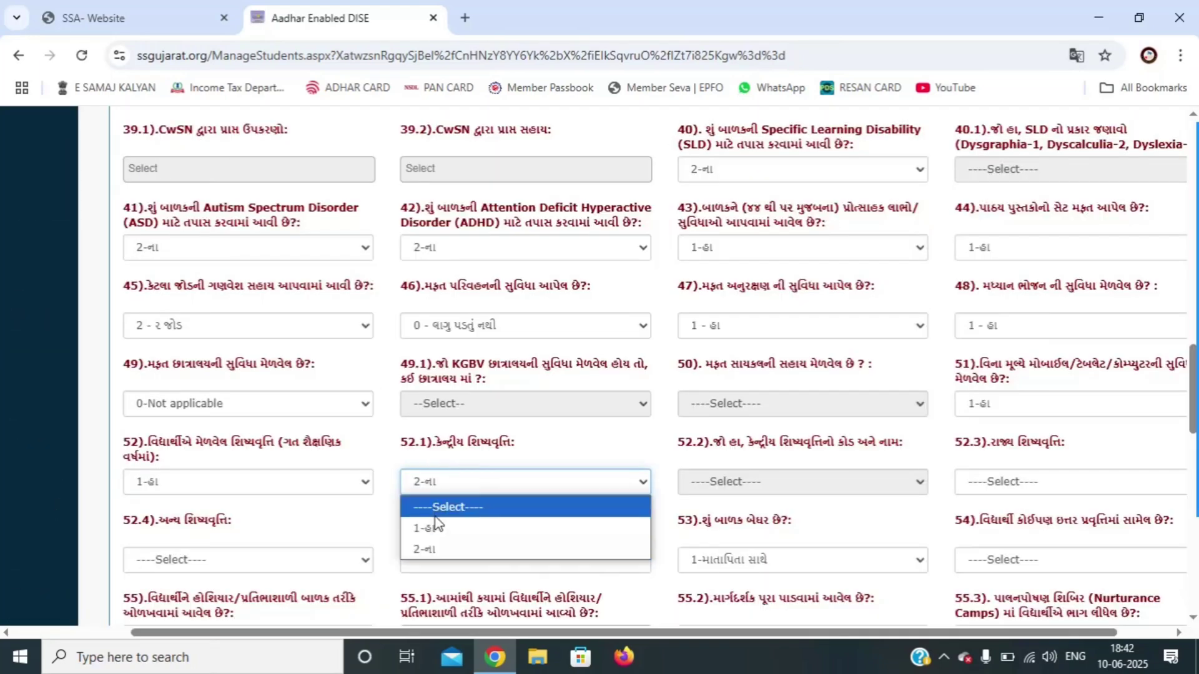
pyautogui.click(433, 548)
pyautogui.click(1007, 481)
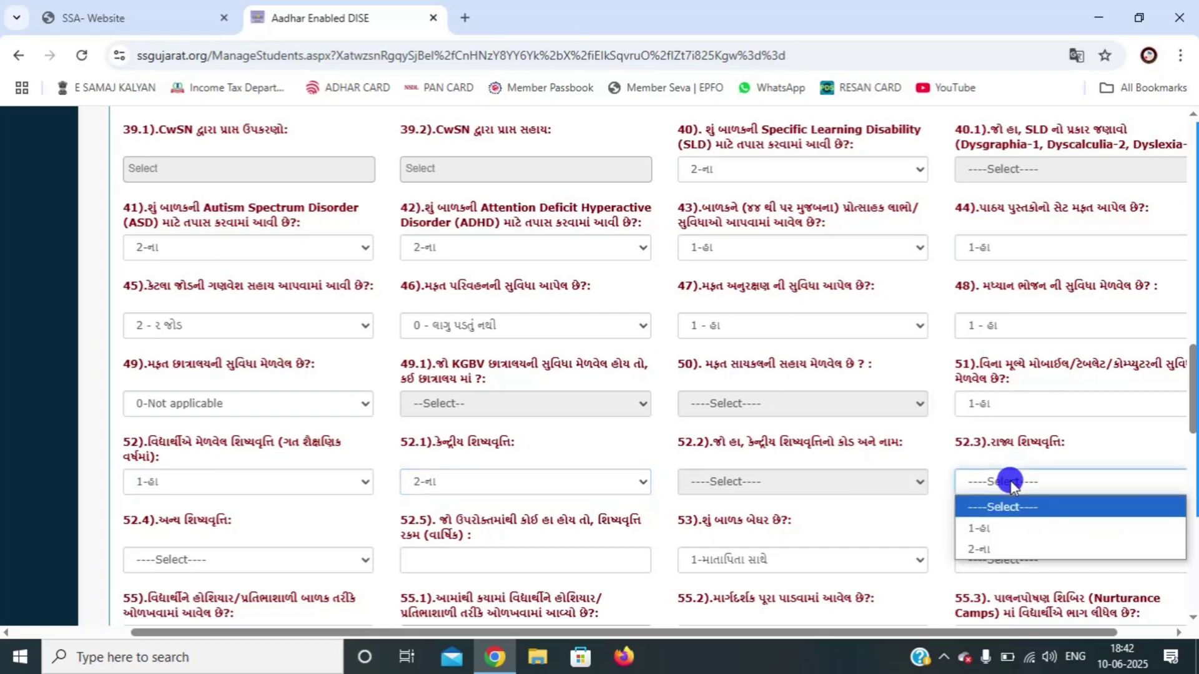
pyautogui.click(998, 524)
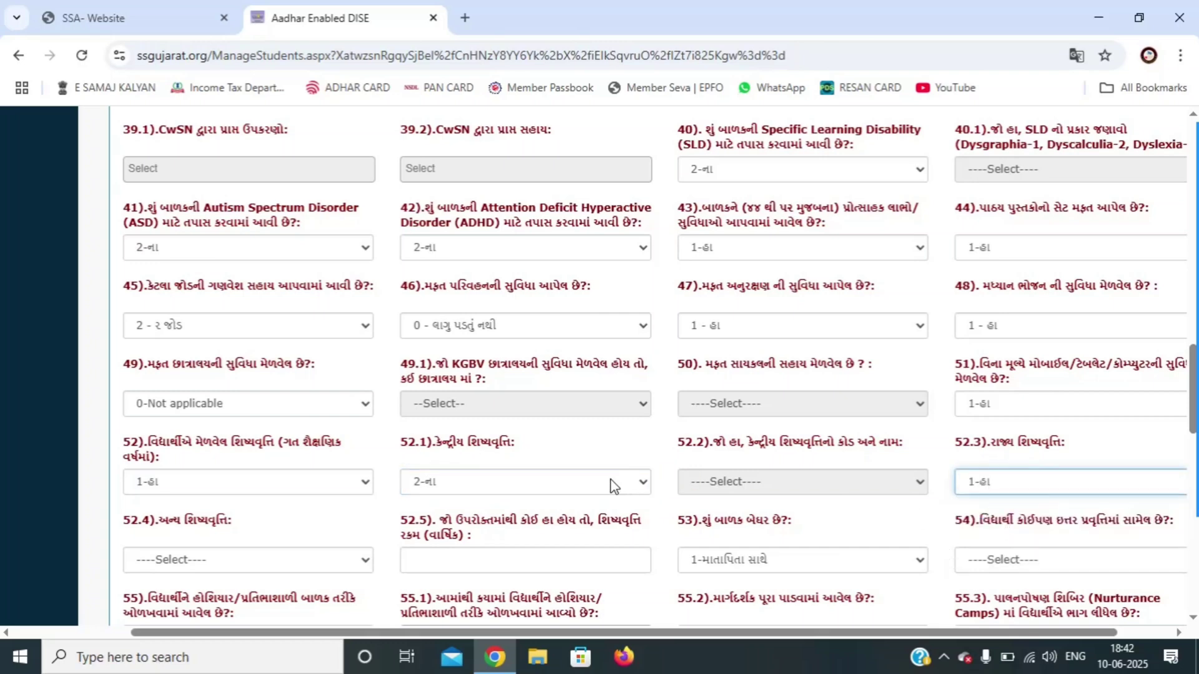
# Step: Set other scholarship (52.4) to 2-ના and enter 1650 as the annual scholarship amount (52.5)
pyautogui.click(280, 559)
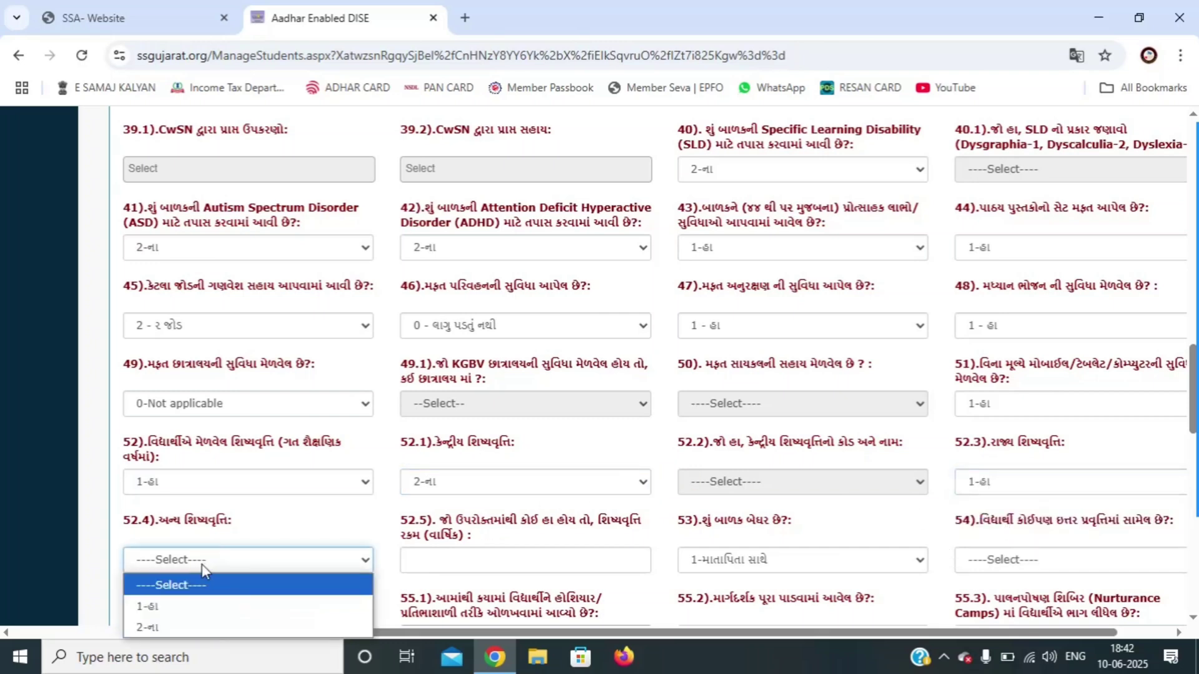
pyautogui.click(165, 622)
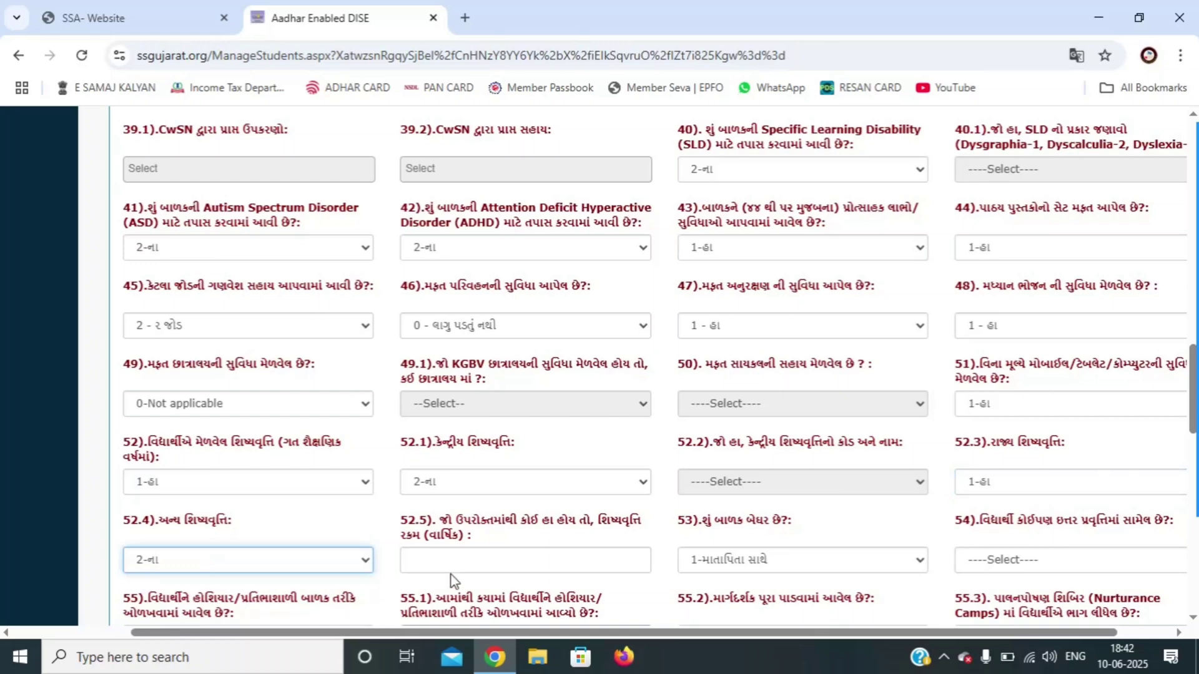
pyautogui.click(461, 553)
pyautogui.write('1650')
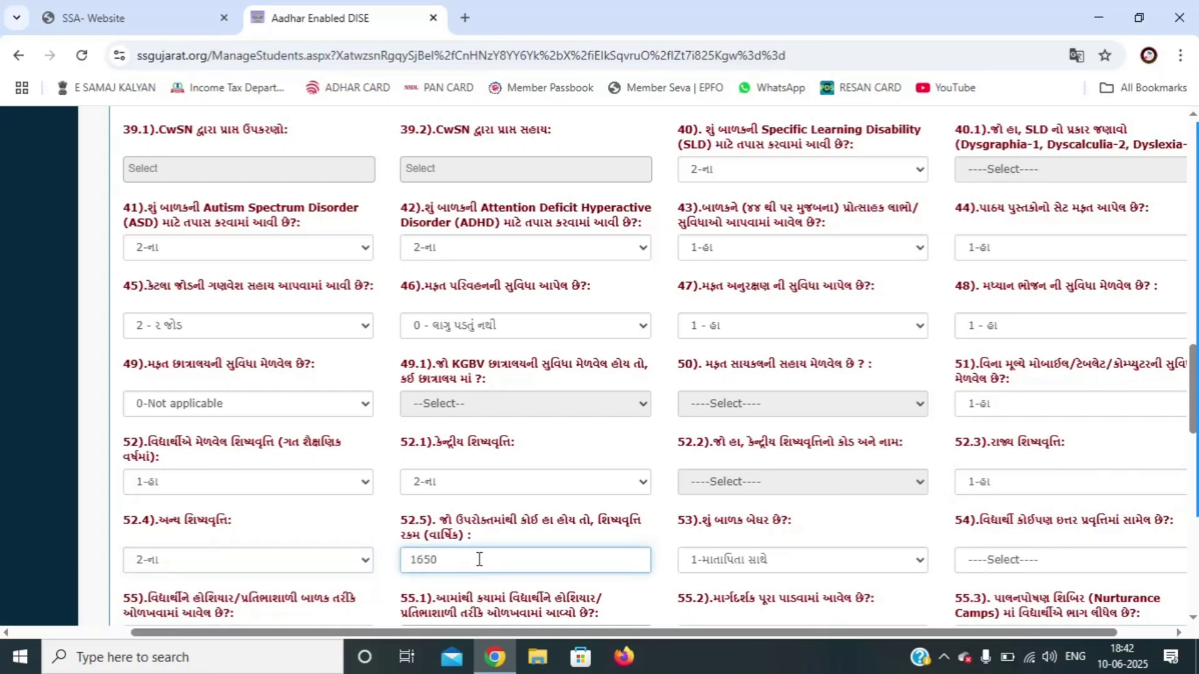
# Step: Set extracurricular activity (54), gifted/talented child (55), and NCC/NSS/Scouts and Guides participation (56) to 2-ના
pyautogui.click(979, 565)
pyautogui.click(983, 624)
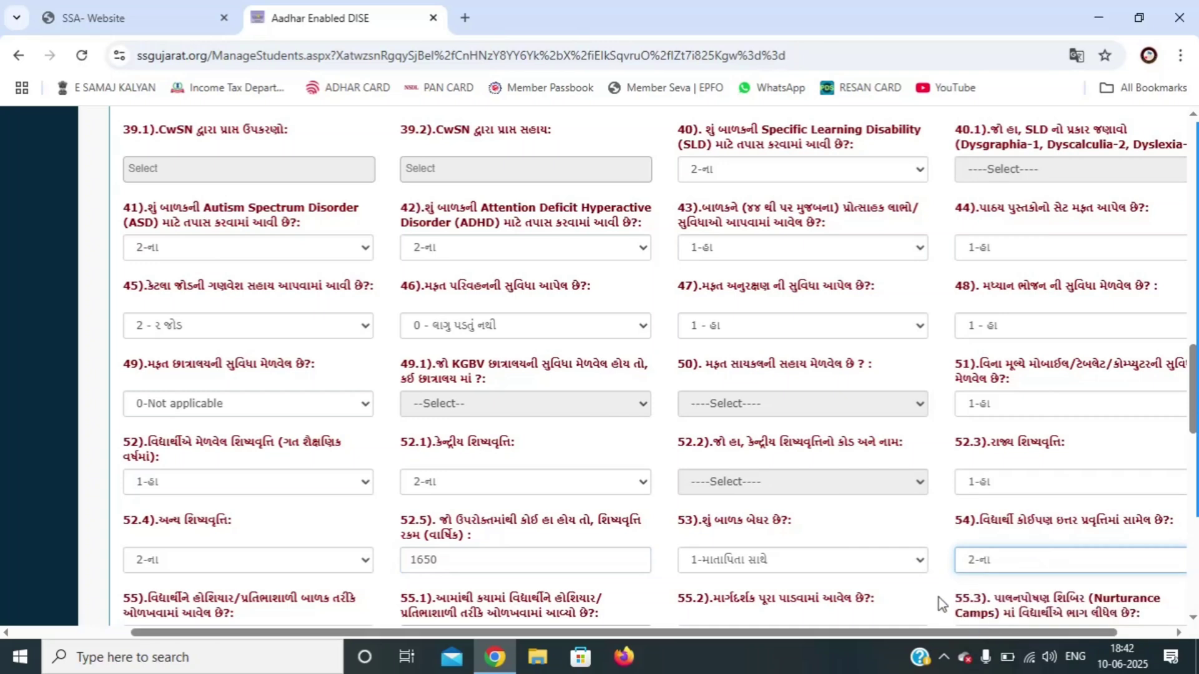
pyautogui.click(939, 596)
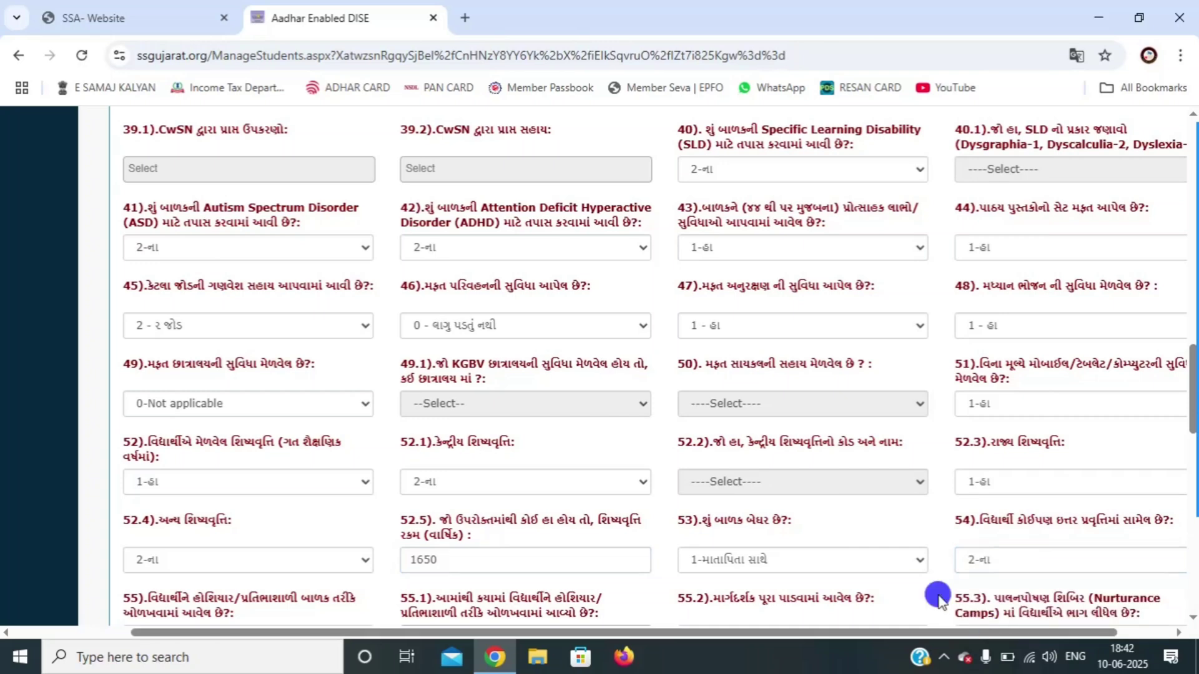
pyautogui.scroll(-6, 938, 596)
pyautogui.click(206, 181)
pyautogui.click(189, 249)
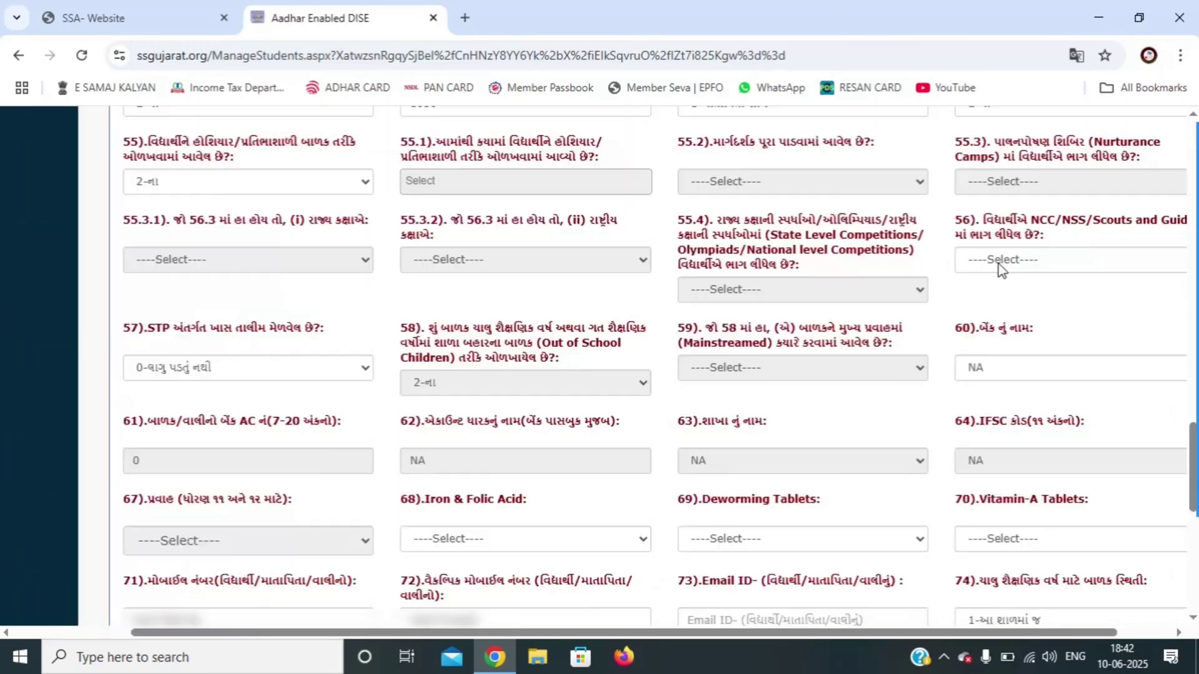
pyautogui.click(998, 264)
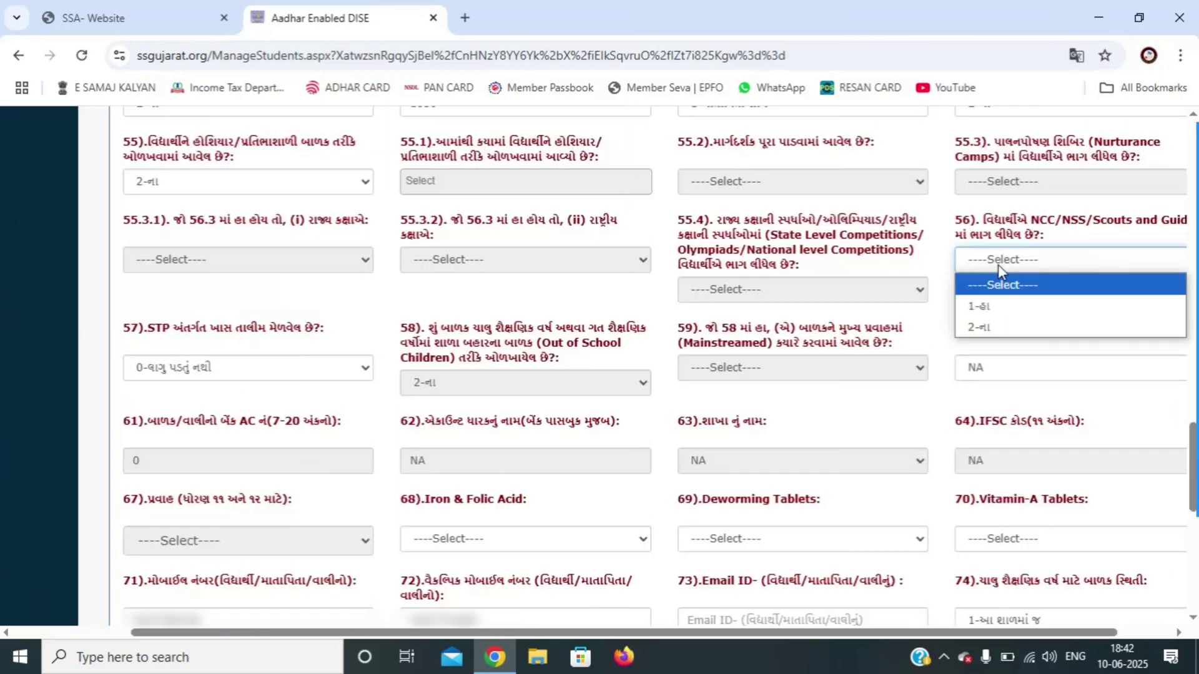
pyautogui.click(989, 330)
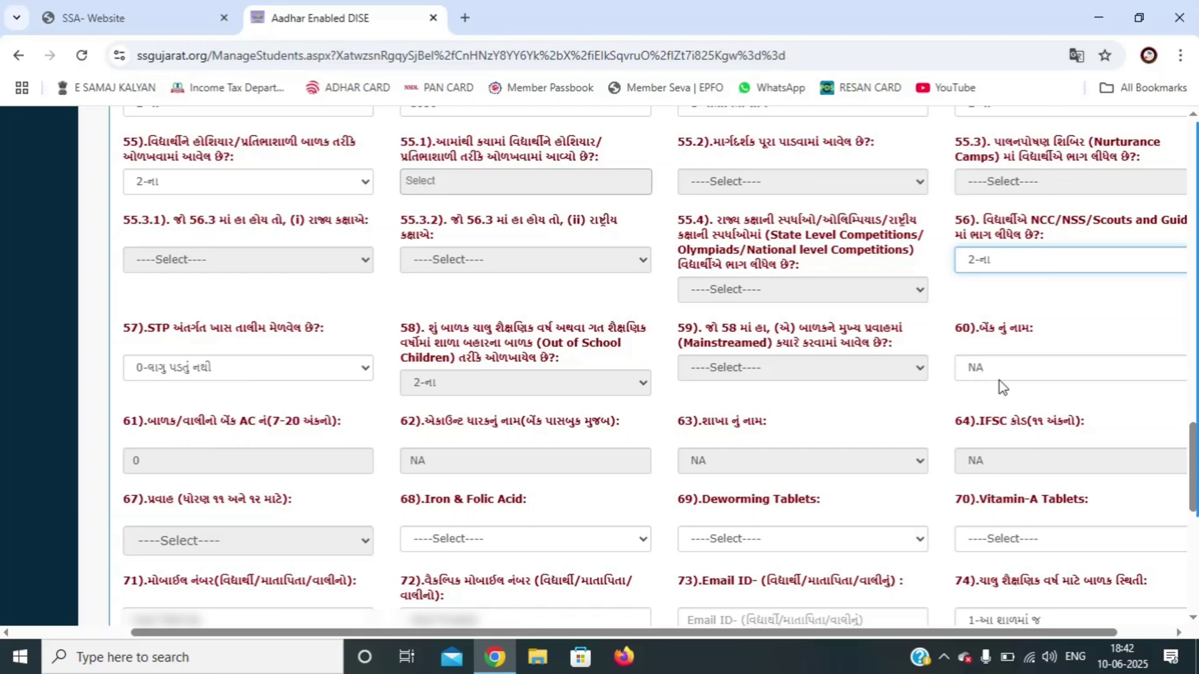
pyautogui.click(999, 362)
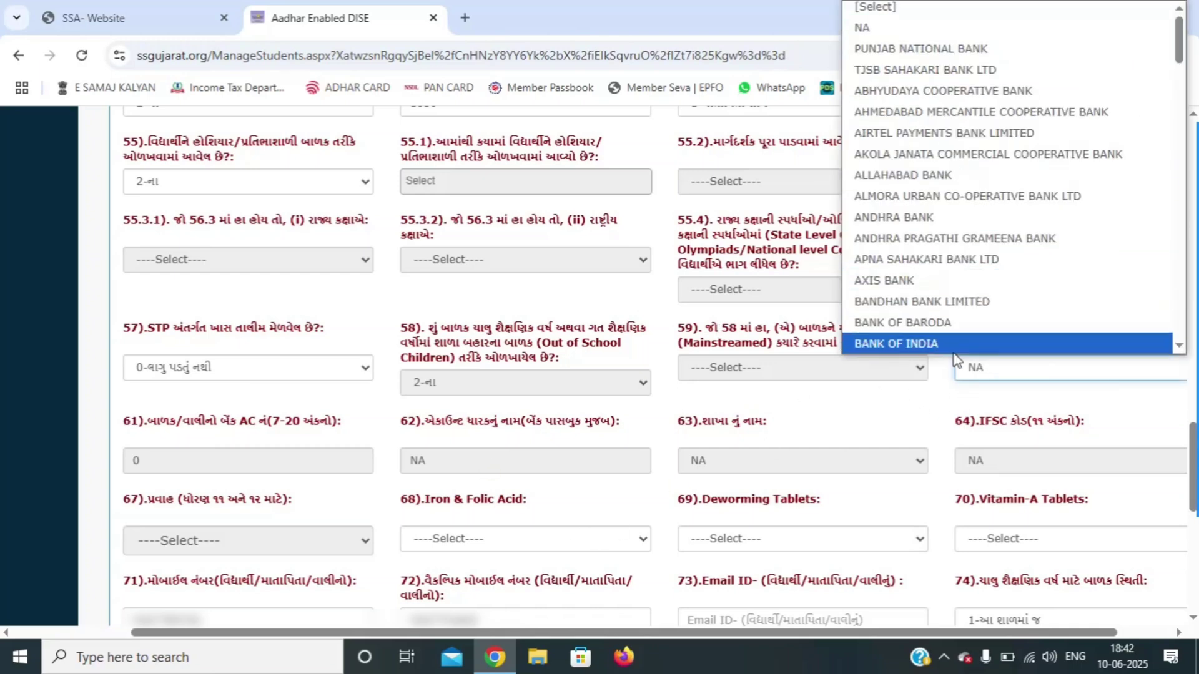
pyautogui.click(976, 370)
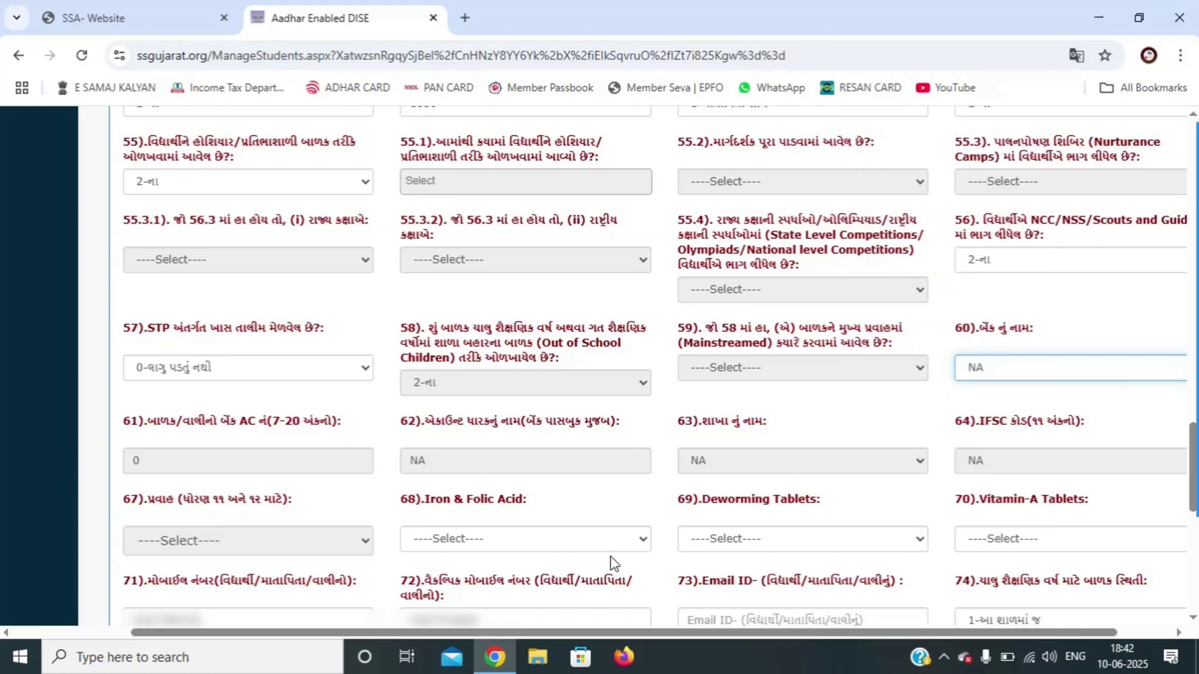
# Step: Set Iron & Folic Acid (68), Deworming Tablets (69), and Vitamin-A Tablets (70) to 2-ના
pyautogui.click(462, 538)
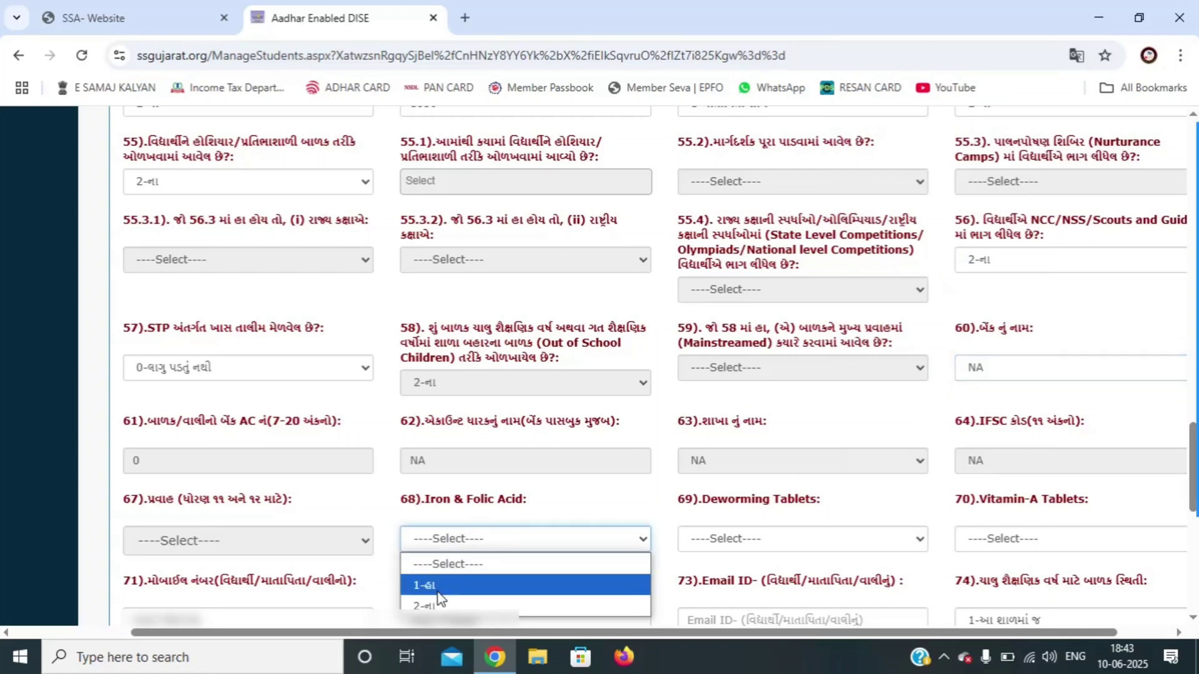
pyautogui.click(435, 603)
pyautogui.click(730, 538)
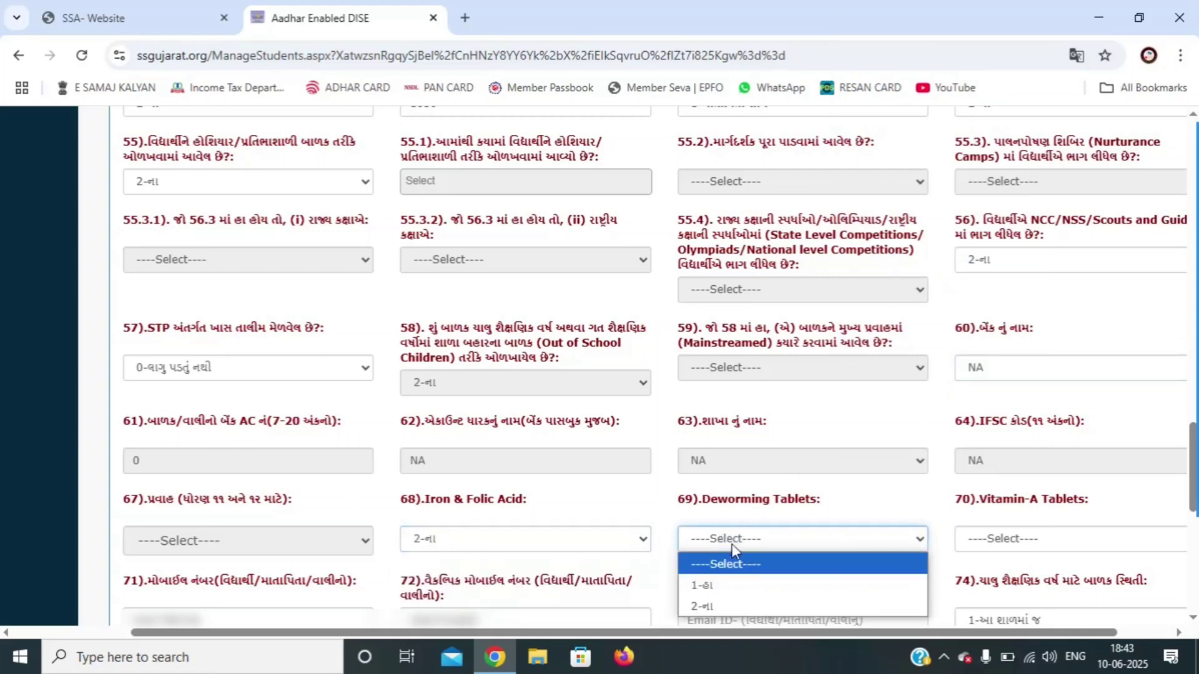
pyautogui.click(712, 607)
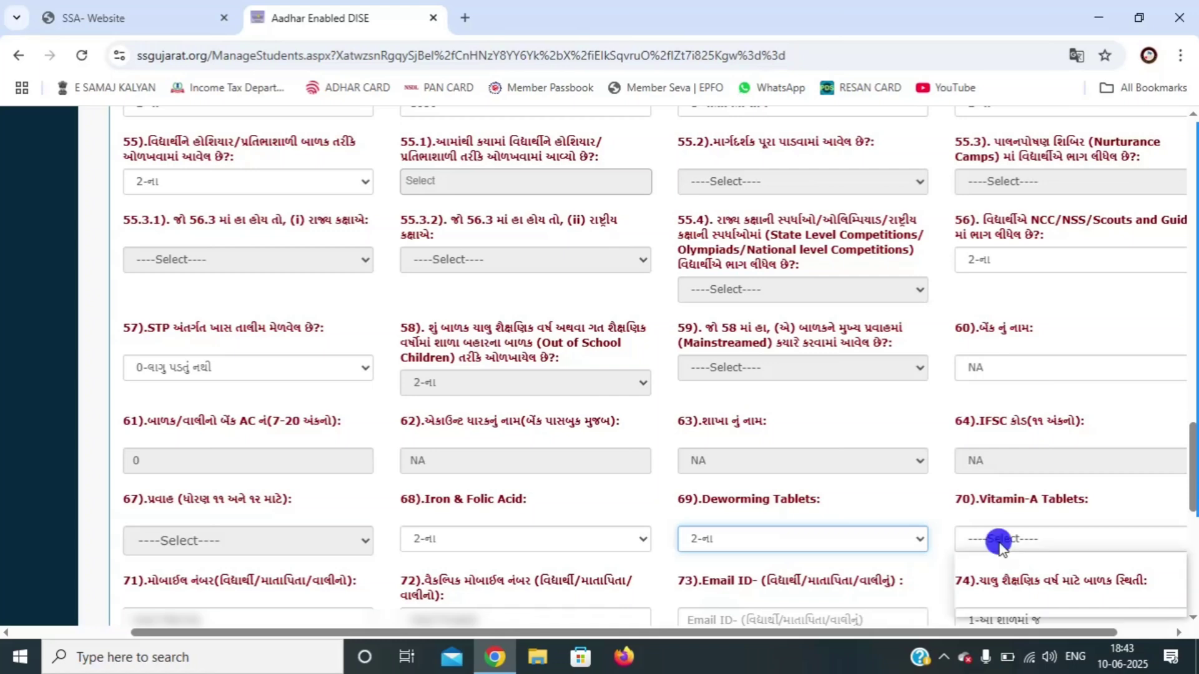
pyautogui.click(991, 538)
pyautogui.click(991, 603)
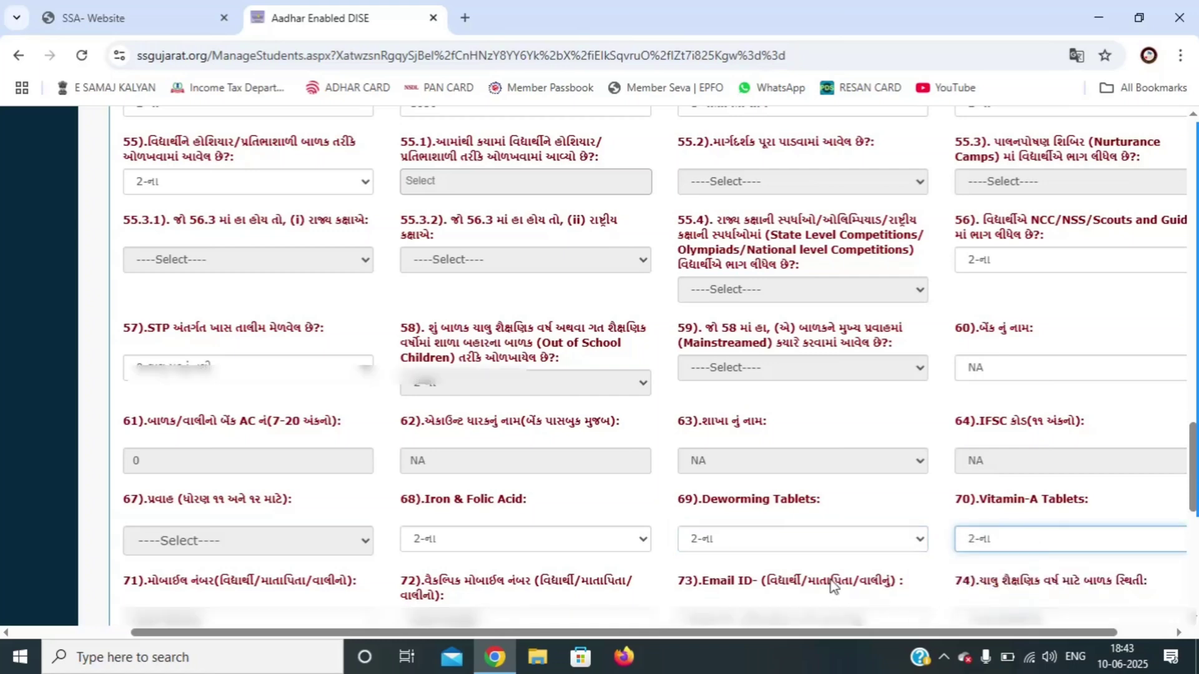
# Step: Submit the student's updated details, dismiss the confirmation, and return to the Manage Students page
pyautogui.scroll(-4, 818, 580)
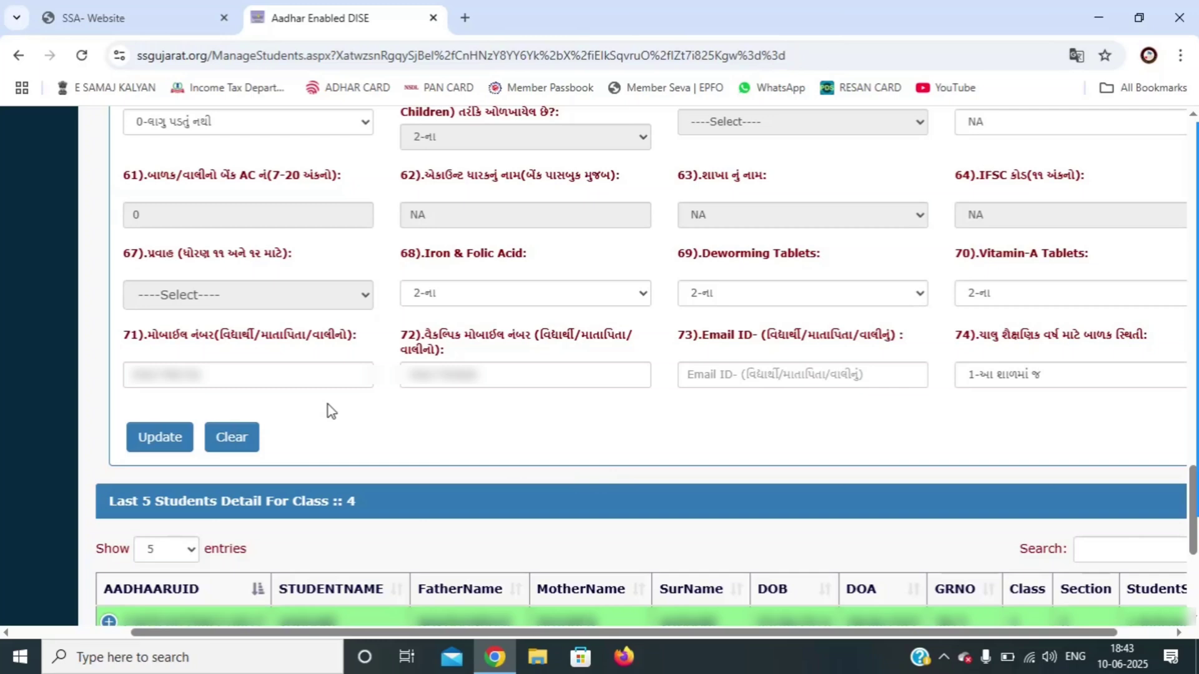
pyautogui.click(153, 443)
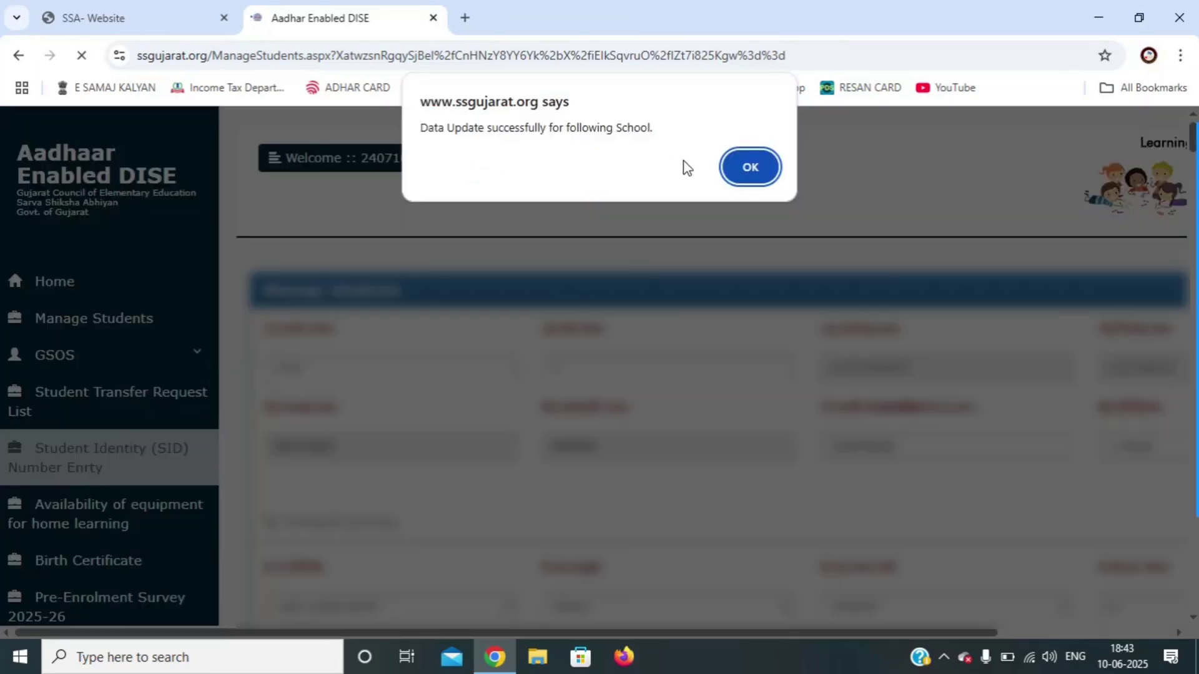
pyautogui.click(749, 167)
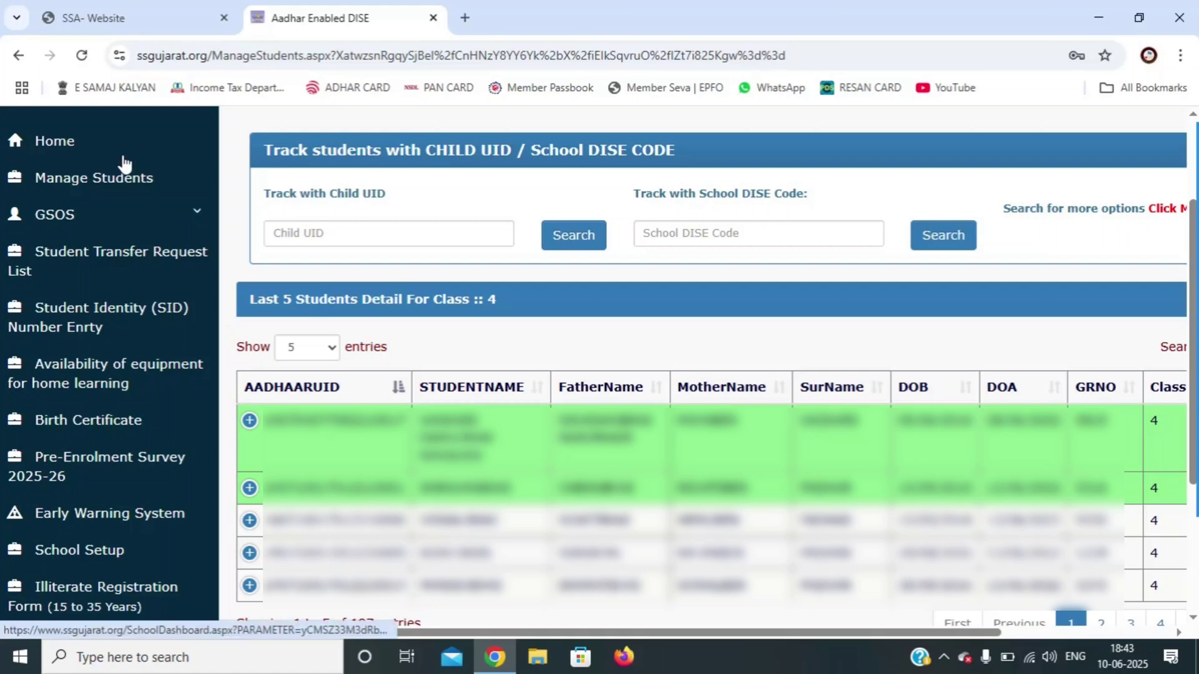
pyautogui.click(118, 179)
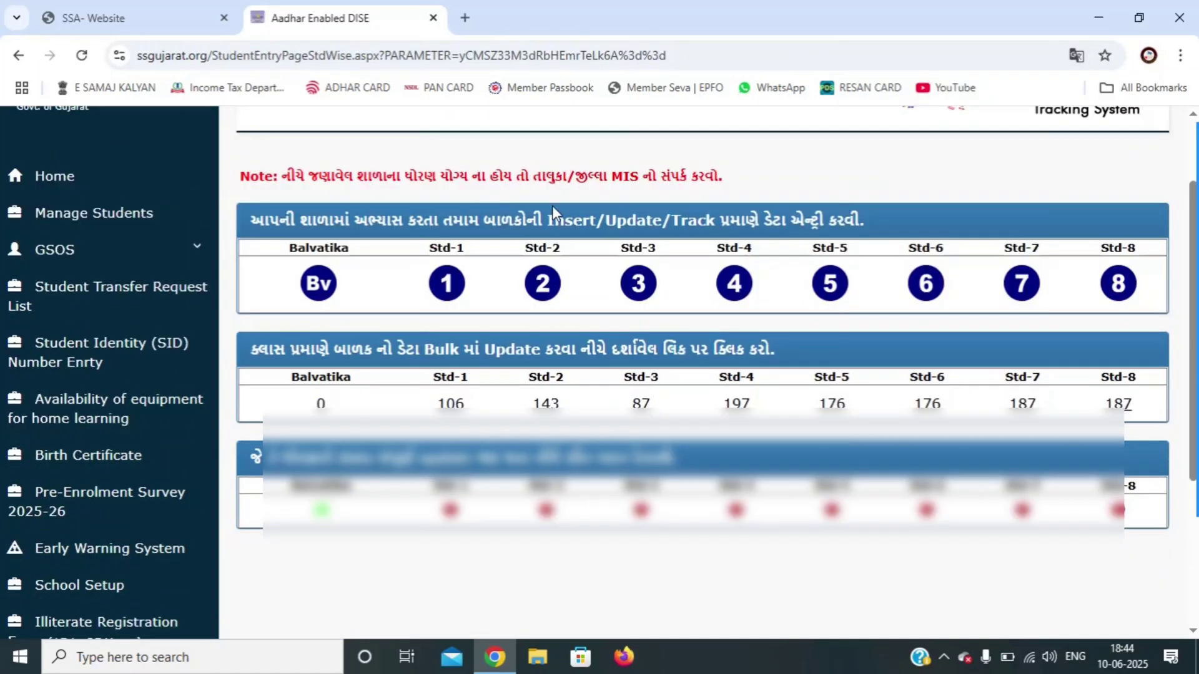